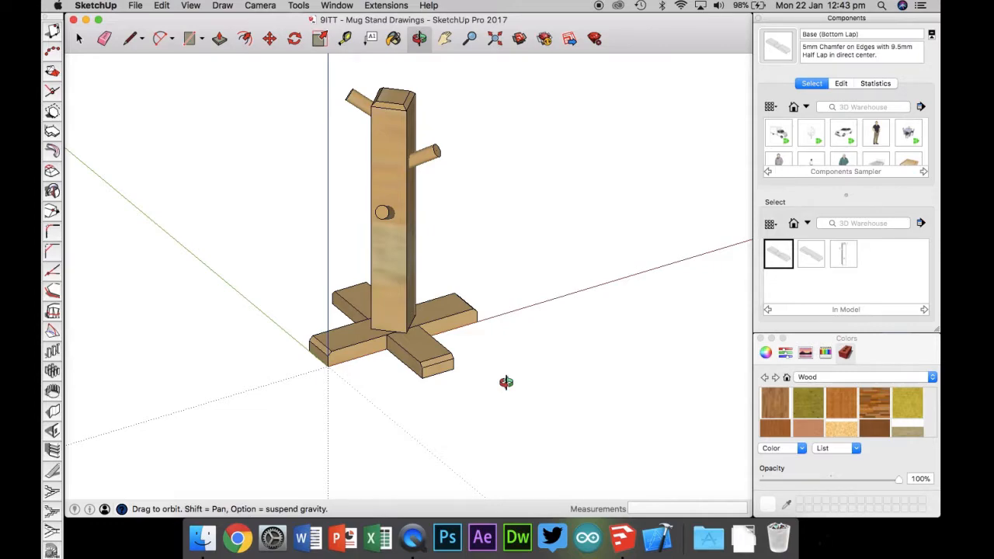
Step: Reopen the Components panel from the Window menu
click(79, 39)
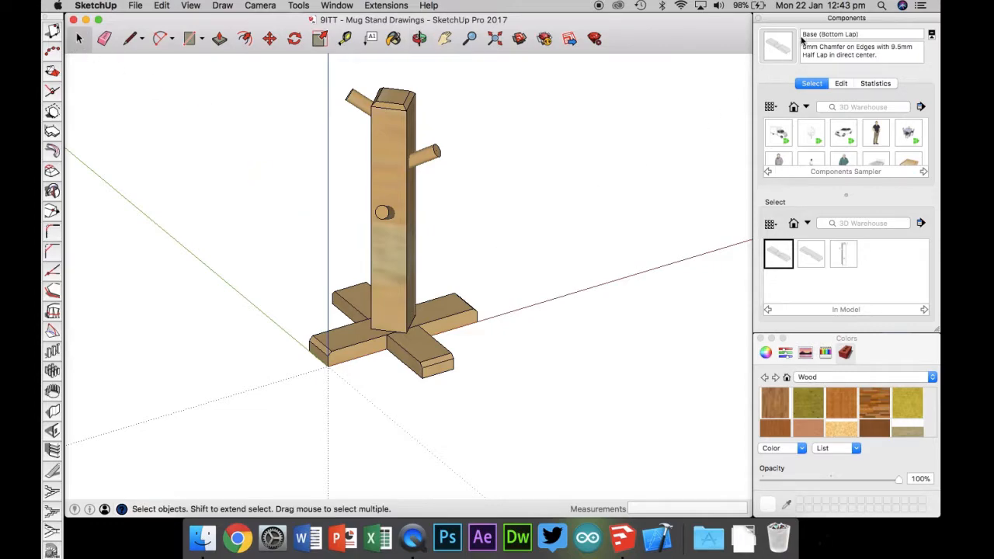
click(795, 19)
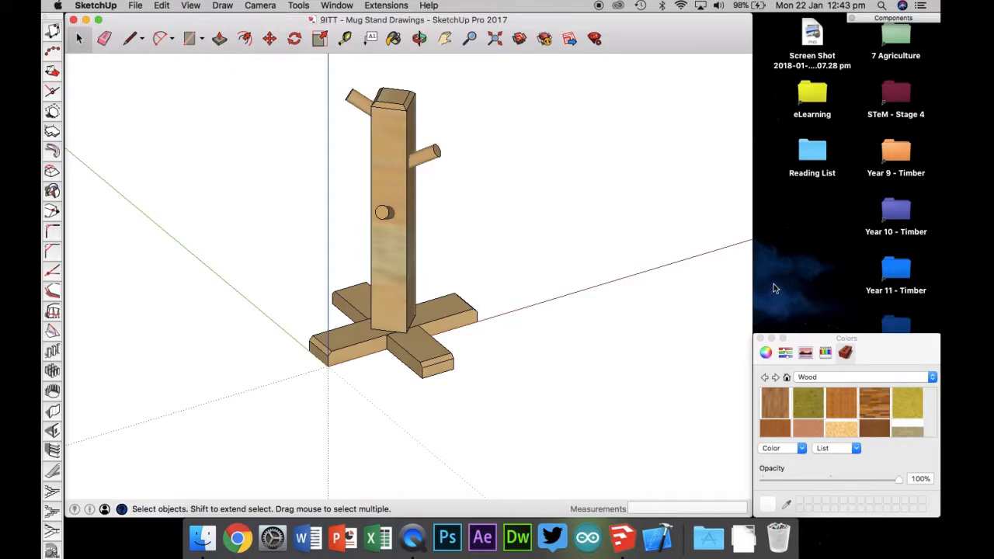
click(337, 5)
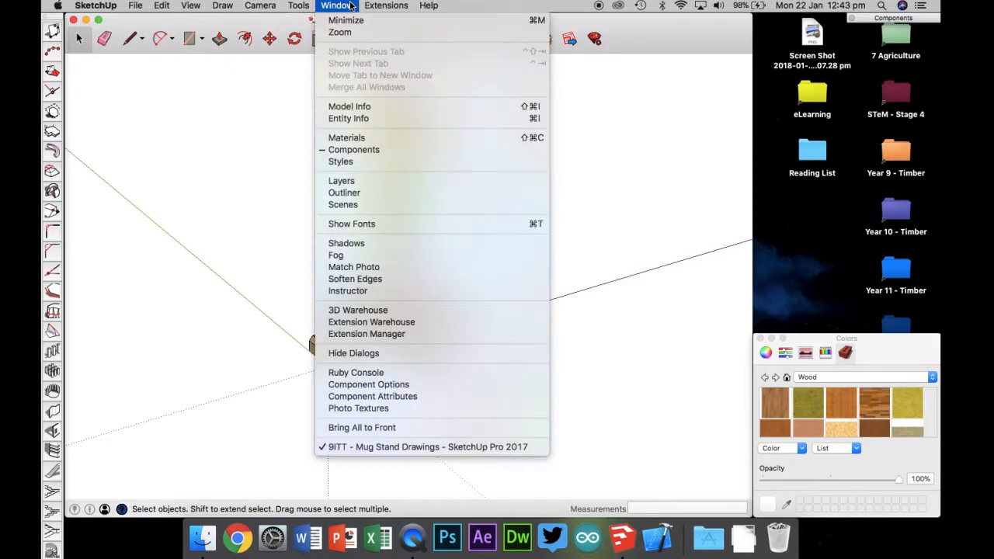
click(358, 150)
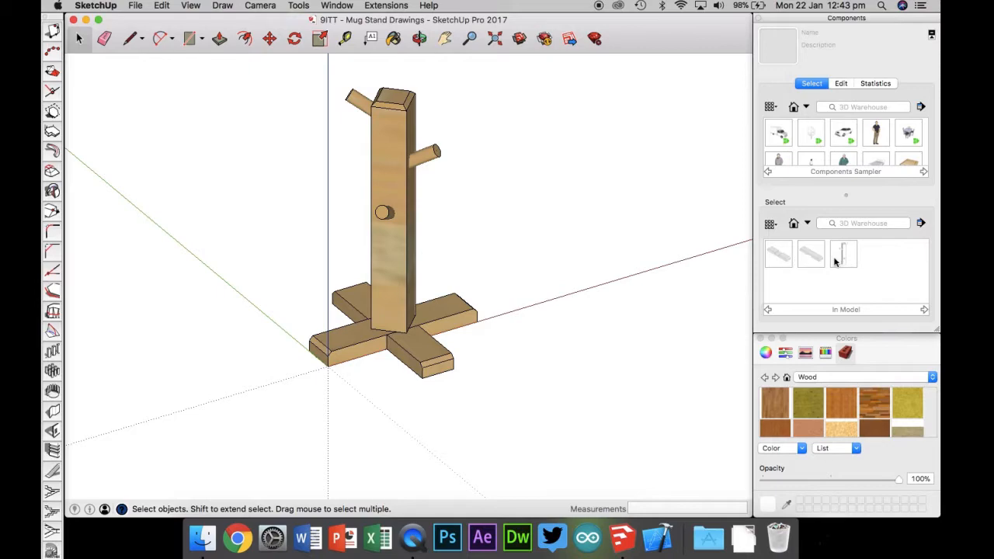
Step: Place the Base (Bottom Lap) and Base (Top Lap) components beside the assembled mug stand
click(785, 262)
click(565, 266)
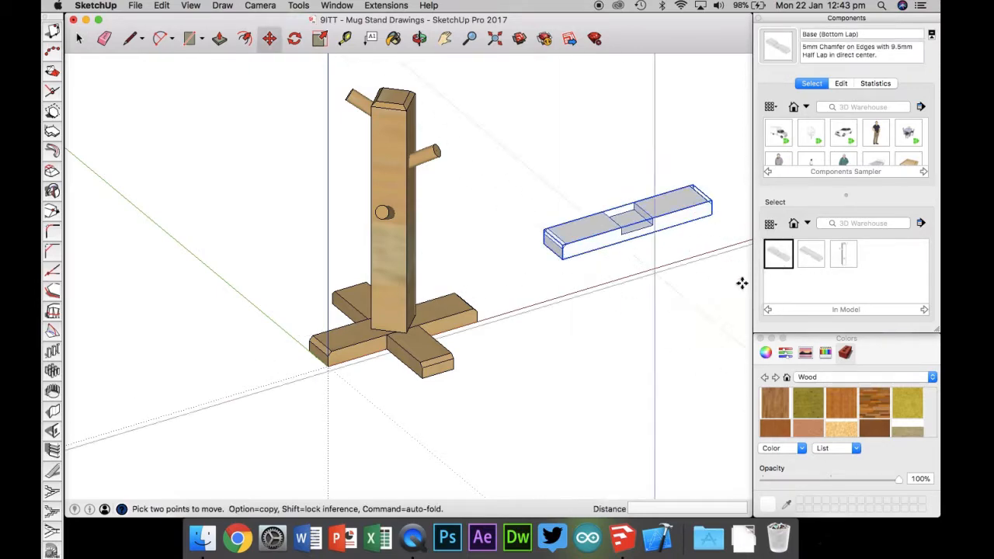
click(808, 253)
click(572, 320)
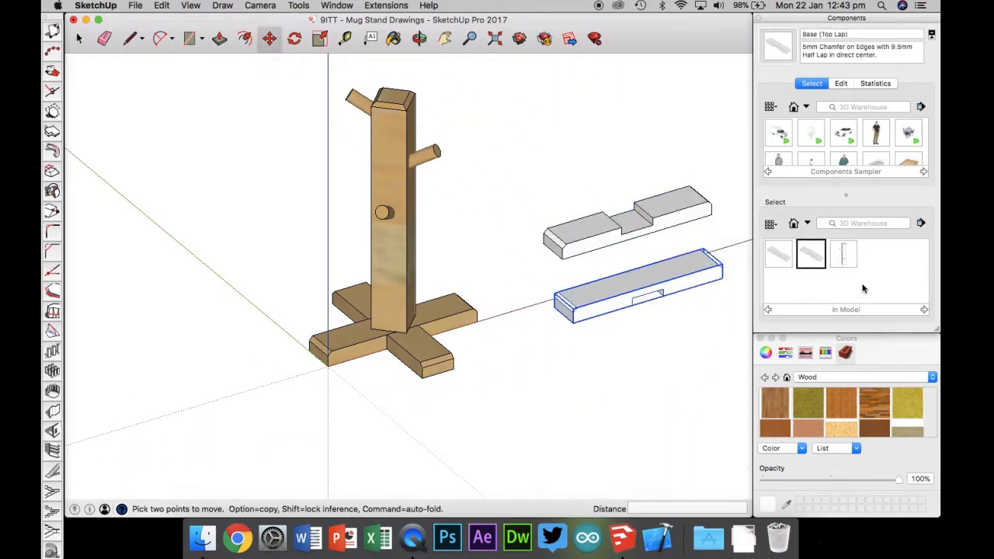
Step: Place the Stand component, paint it with a wood material, then delete it
click(843, 253)
click(651, 458)
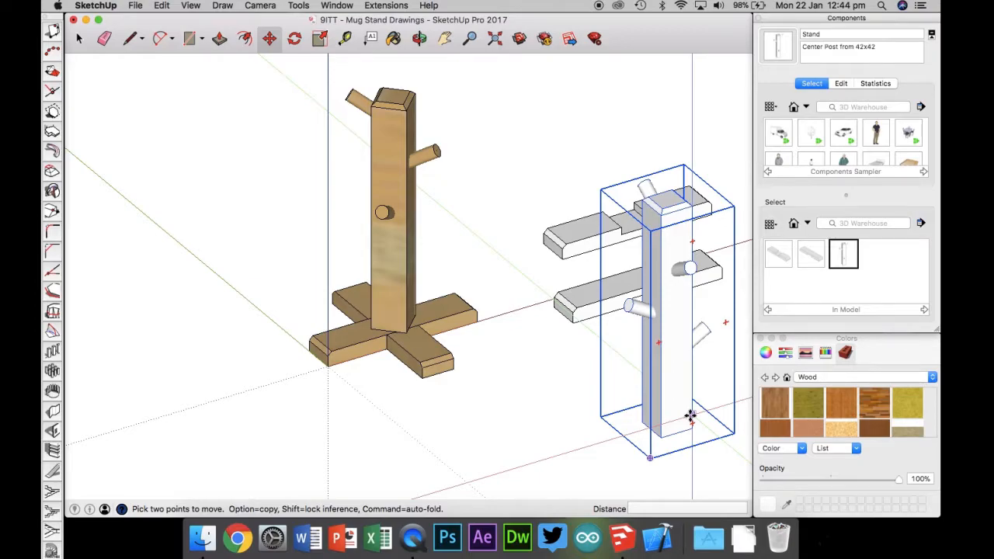
drag(843, 405, 678, 330)
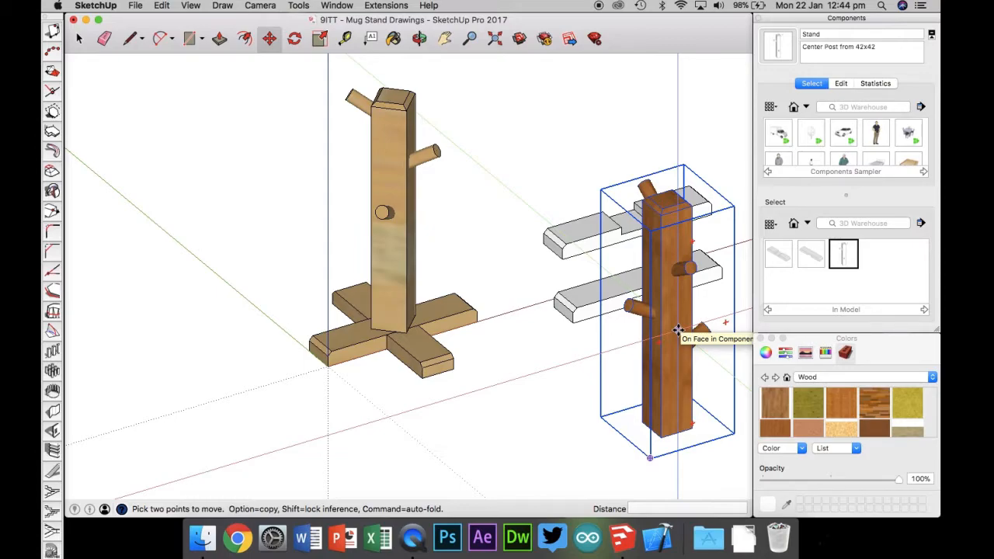
key(Delete)
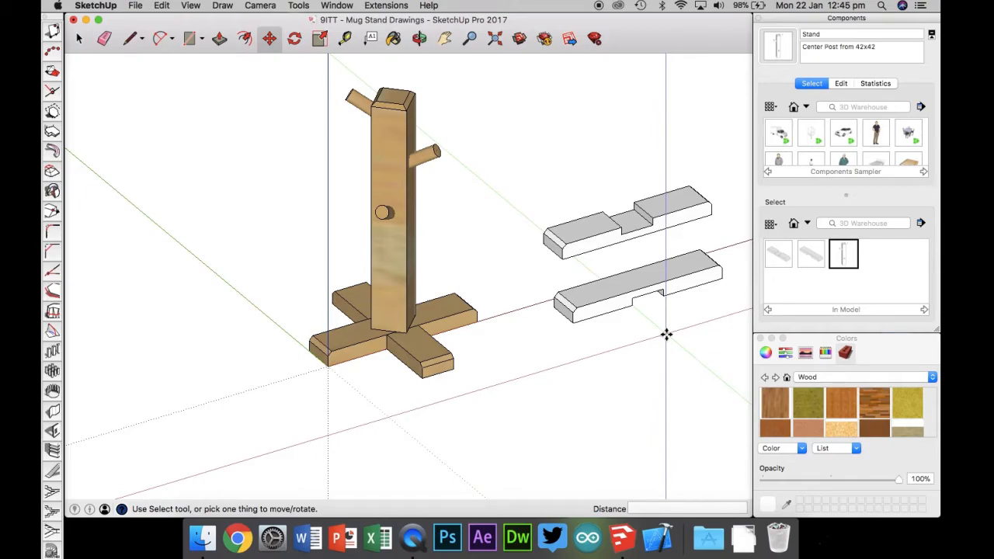
Step: Move two base pieces of the assembled mug stand out to the left of the post
click(410, 365)
click(268, 414)
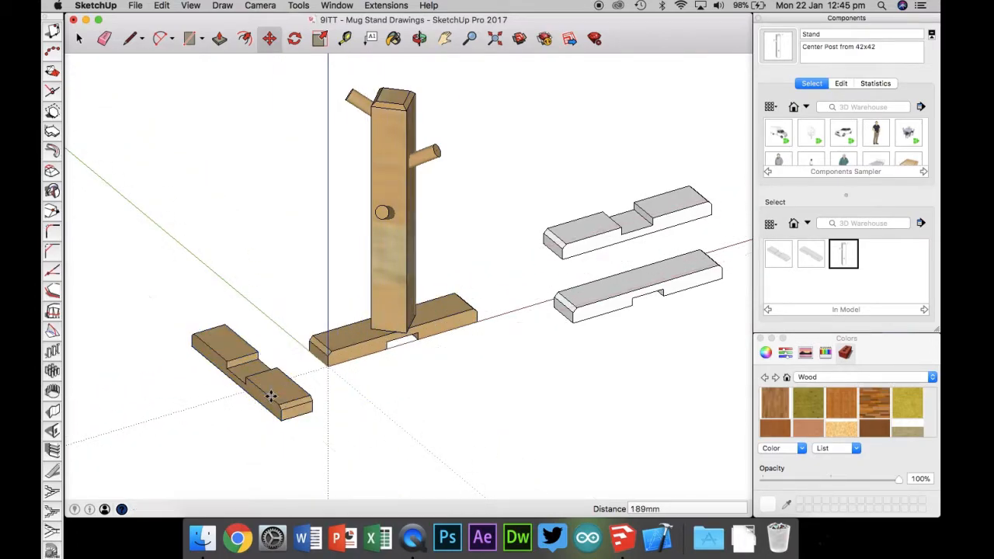
click(347, 358)
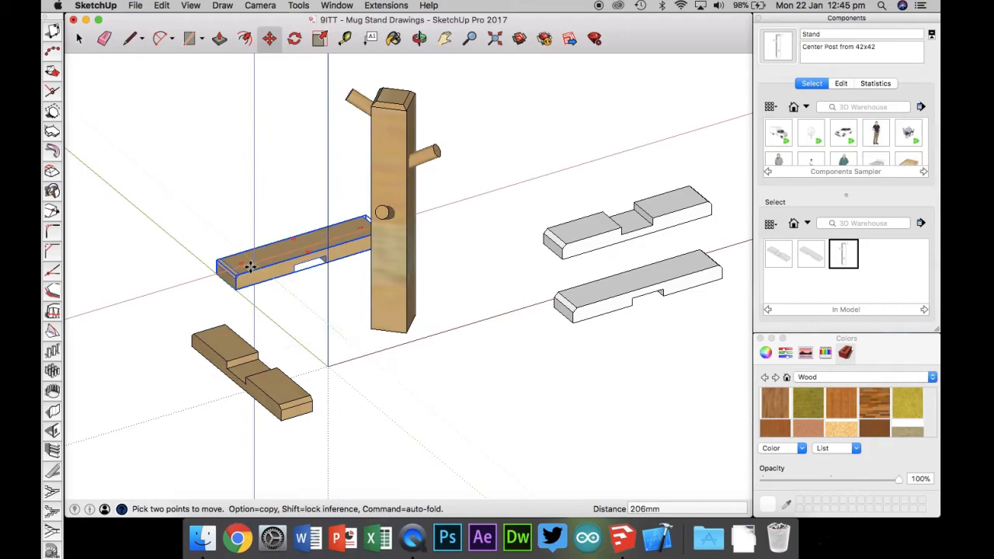
click(189, 285)
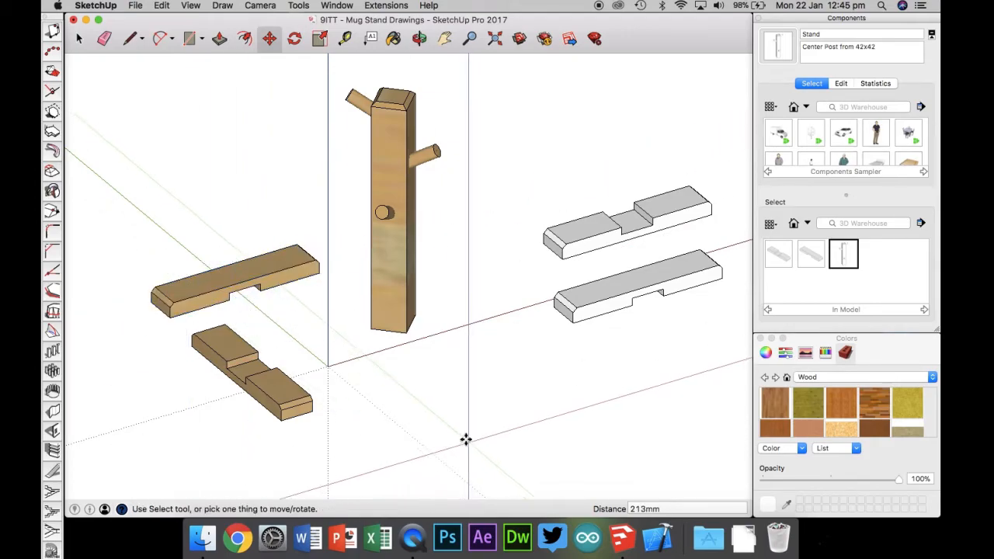
Step: Move the grey bottom lap piece, snapping to its chamfered corner
click(578, 310)
scroll(595, 309, up, 8)
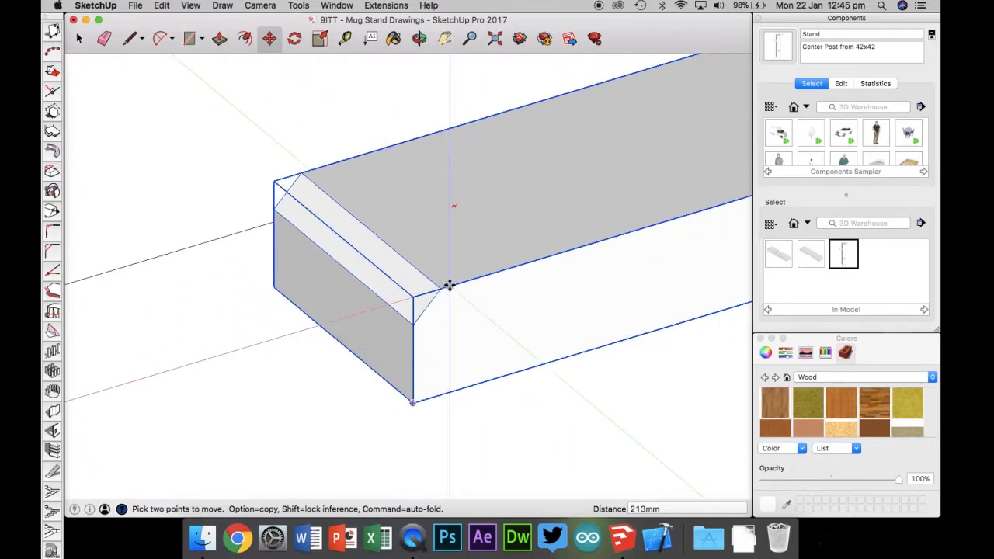
click(419, 317)
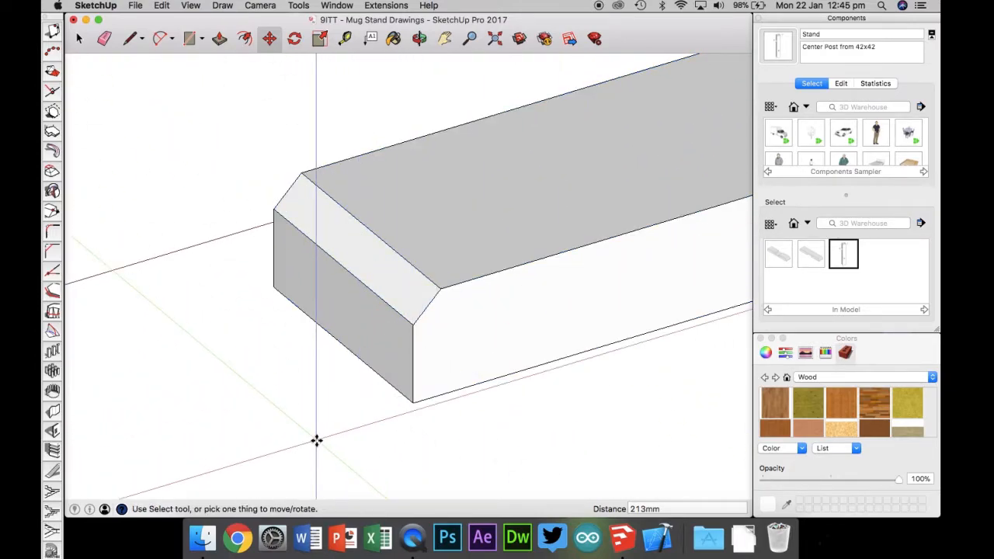
scroll(317, 440, down, 8)
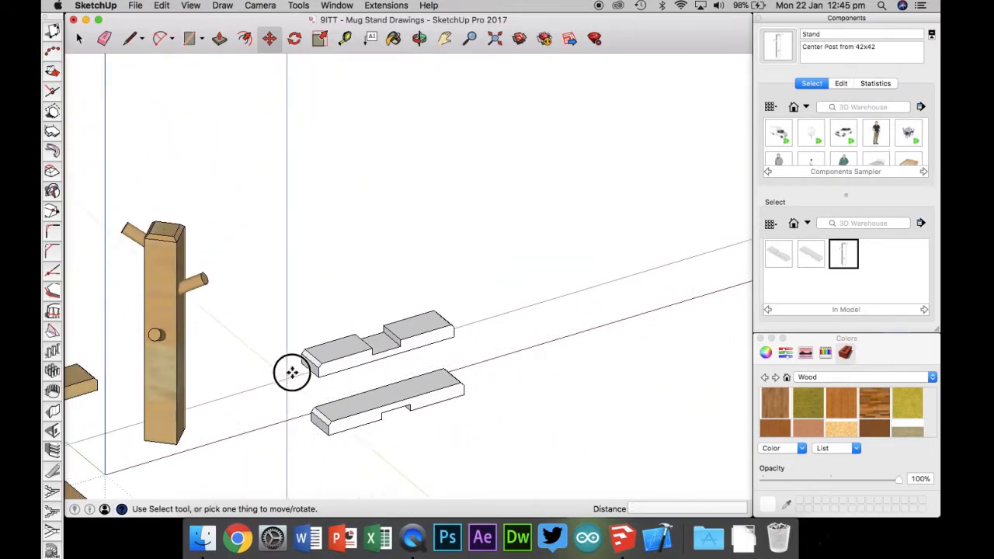
Step: Zoom to the model extents and delete the mug stand's centre post
click(497, 40)
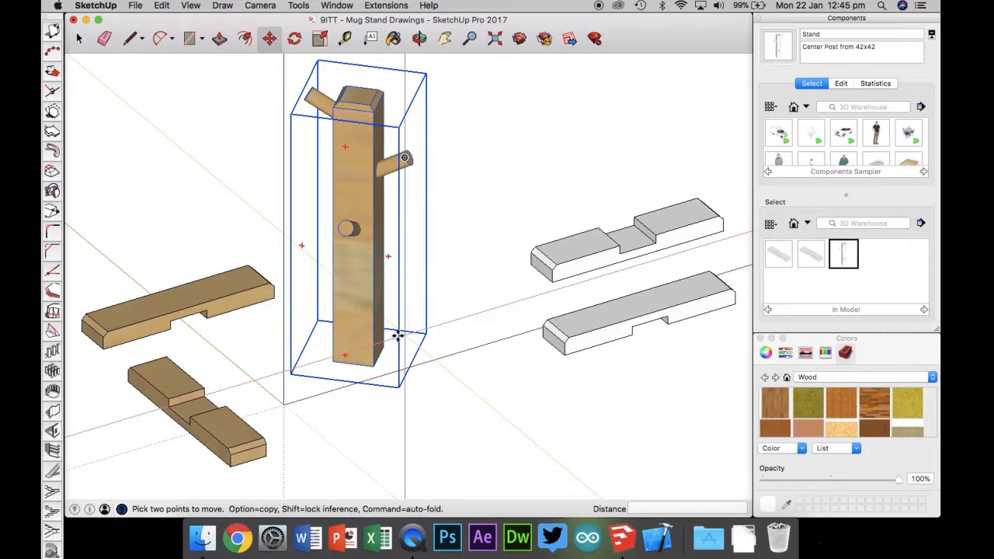
key(Delete)
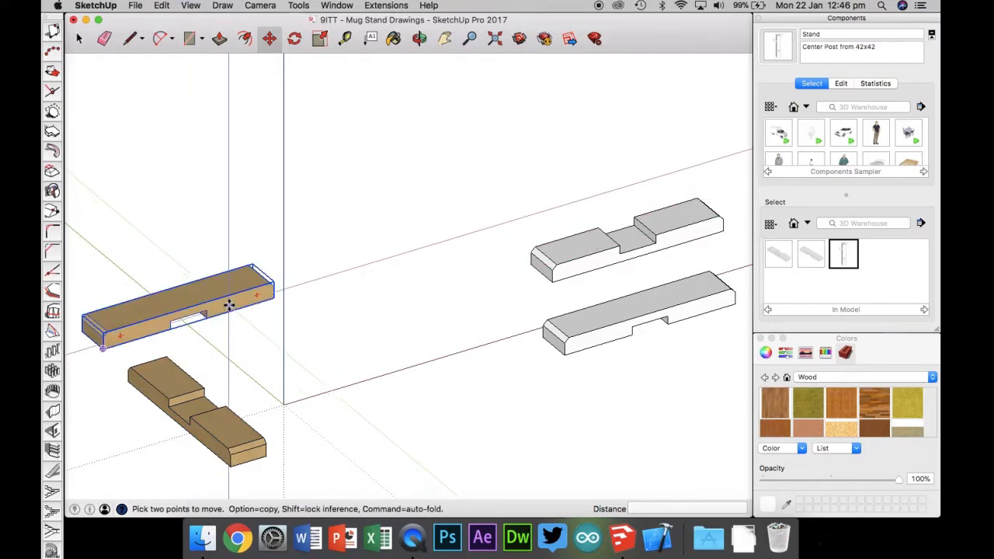
Step: Delete the two wooden base pieces and both grey lap pieces, leaving the model empty
click(80, 39)
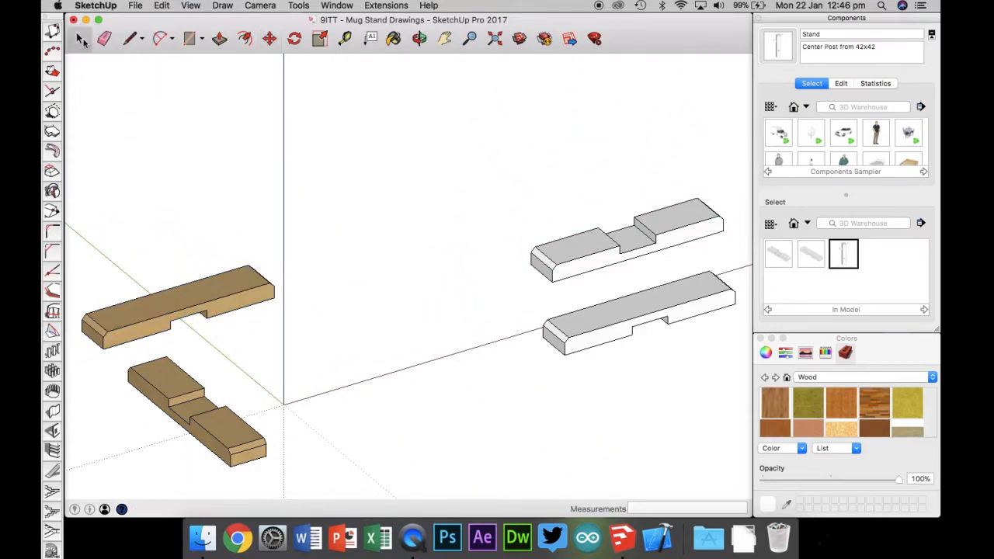
click(227, 300)
key(Delete)
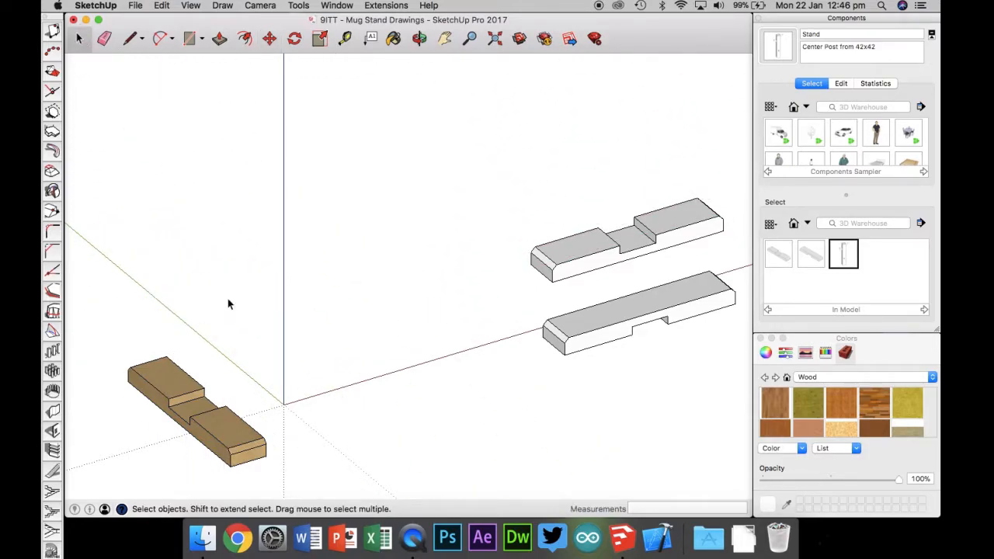
click(166, 374)
key(Delete)
click(581, 253)
key(Delete)
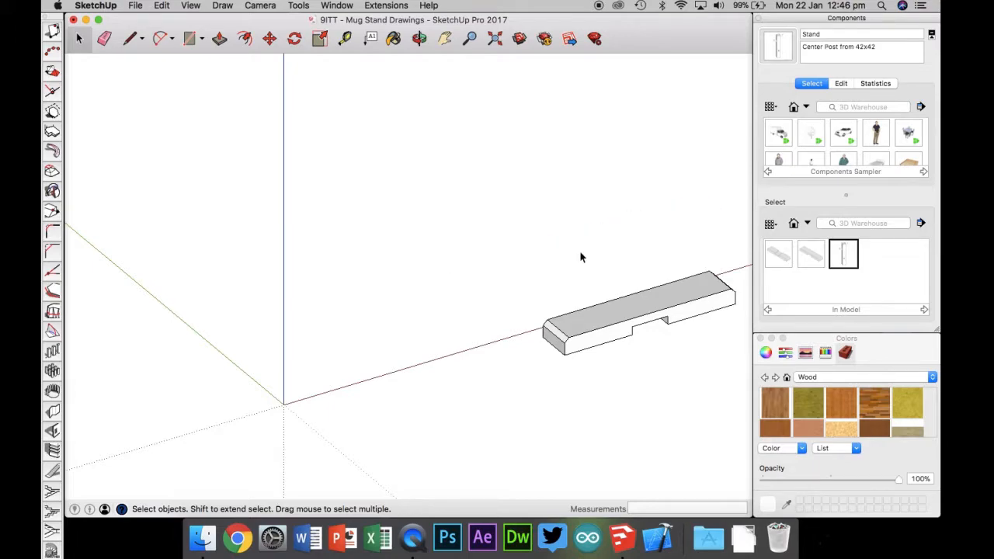
click(581, 342)
key(Delete)
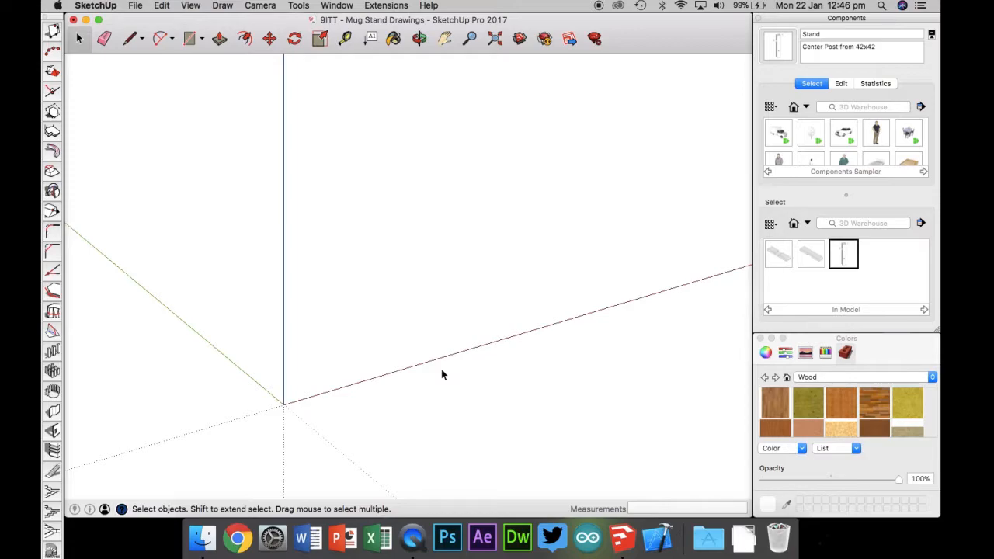
Step: Place the Base (Bottom Lap) and Base (Top Lap) components in the empty model
click(778, 254)
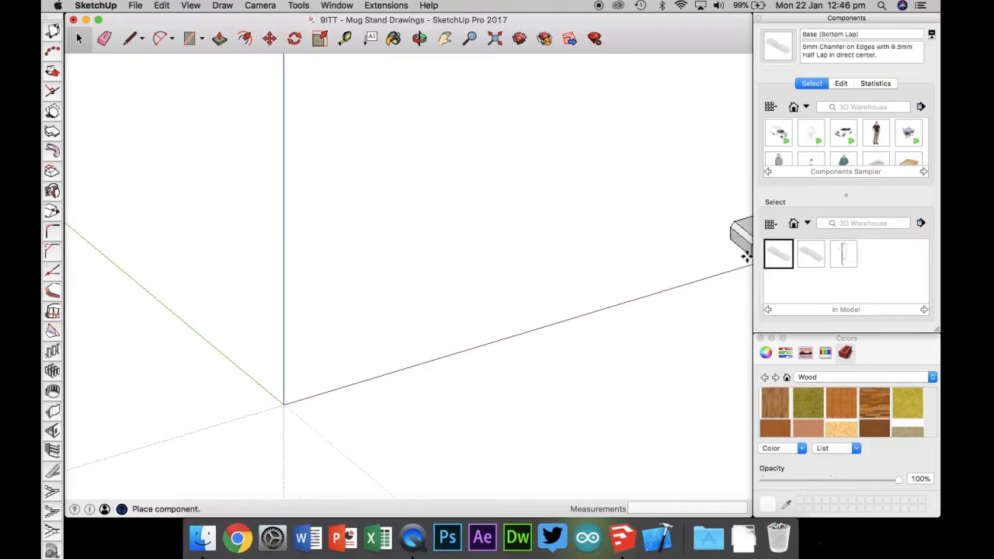
click(548, 178)
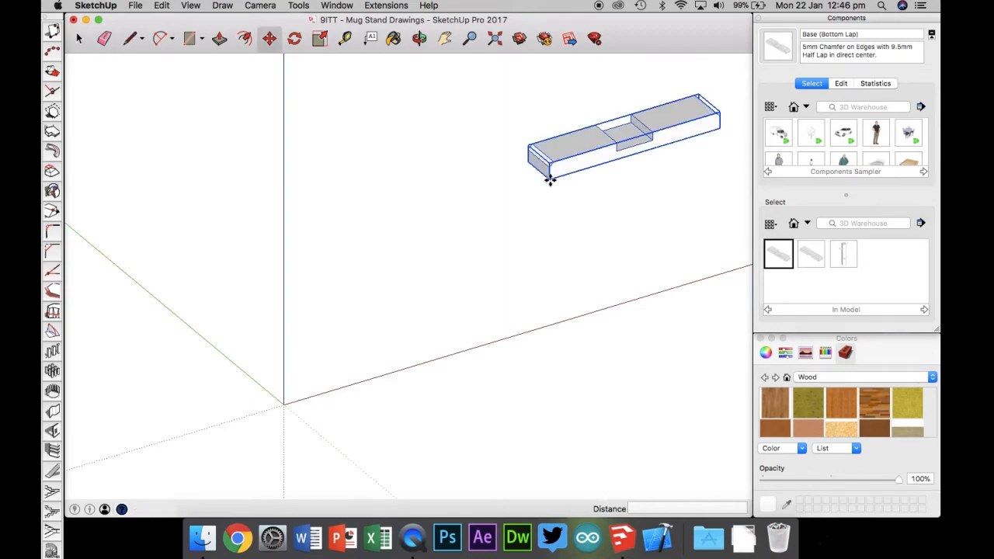
click(811, 254)
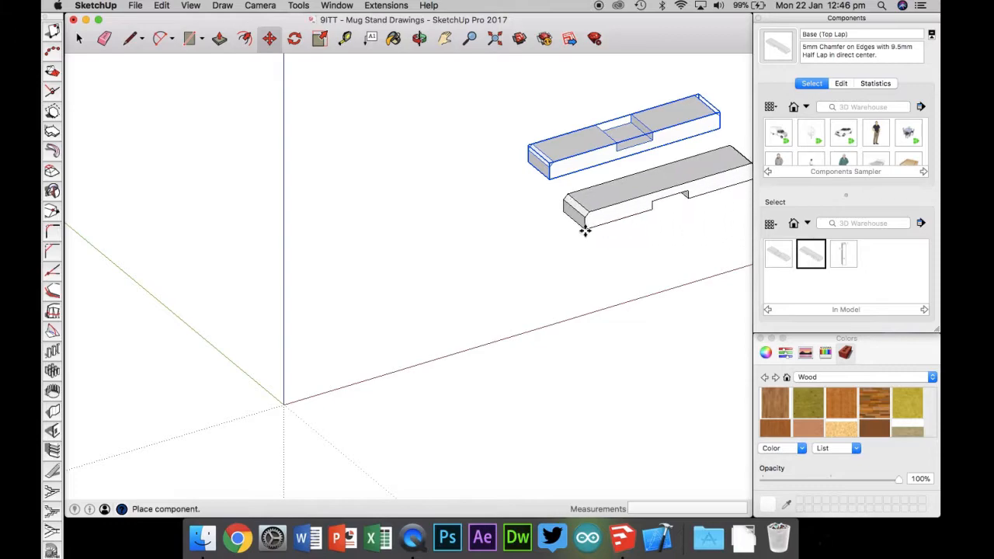
click(588, 214)
Step: Place the Stand component, then undo the placement
click(844, 254)
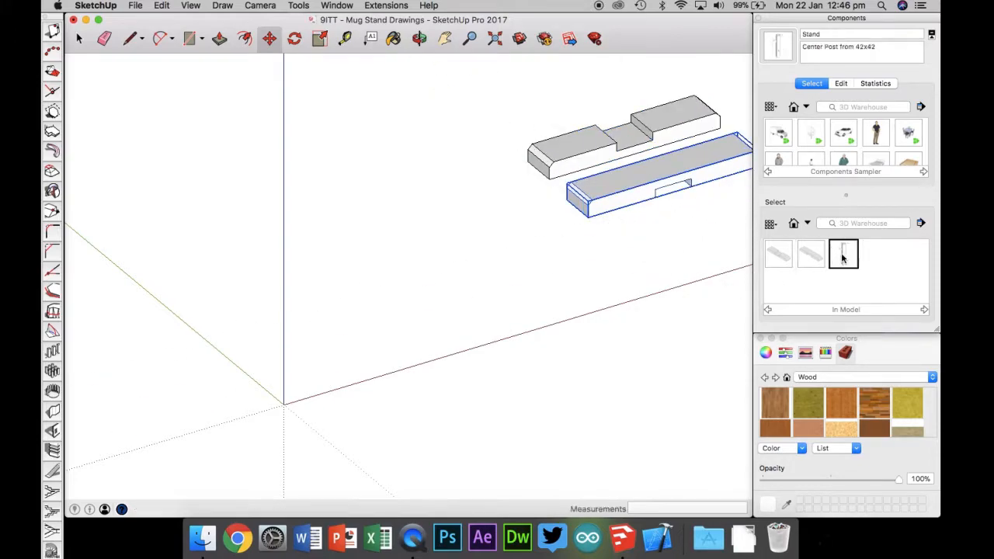
click(652, 342)
key(super+z)
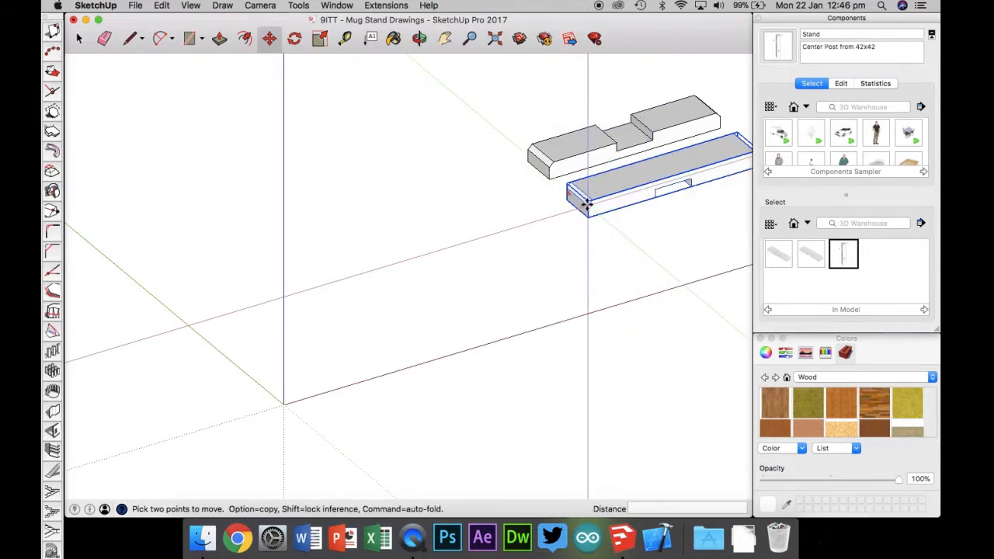
click(550, 160)
key(Escape)
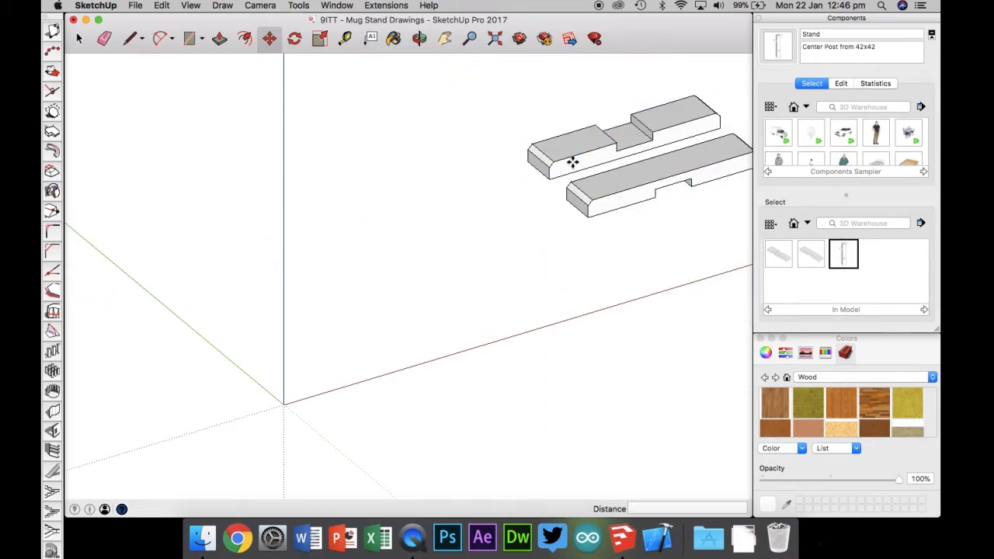
Step: Delete both placed base lap pieces
click(79, 40)
click(596, 193)
key(Delete)
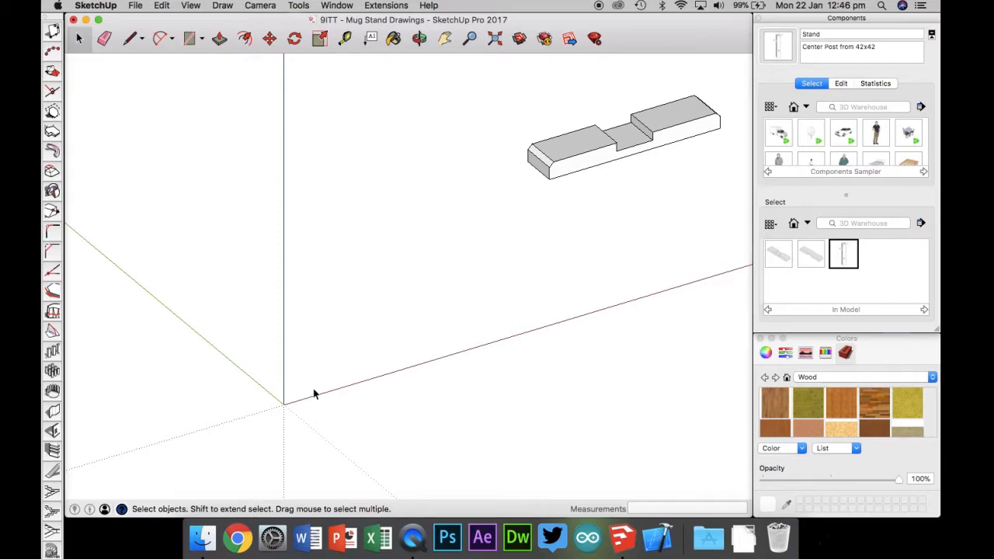
click(552, 163)
click(555, 224)
click(571, 158)
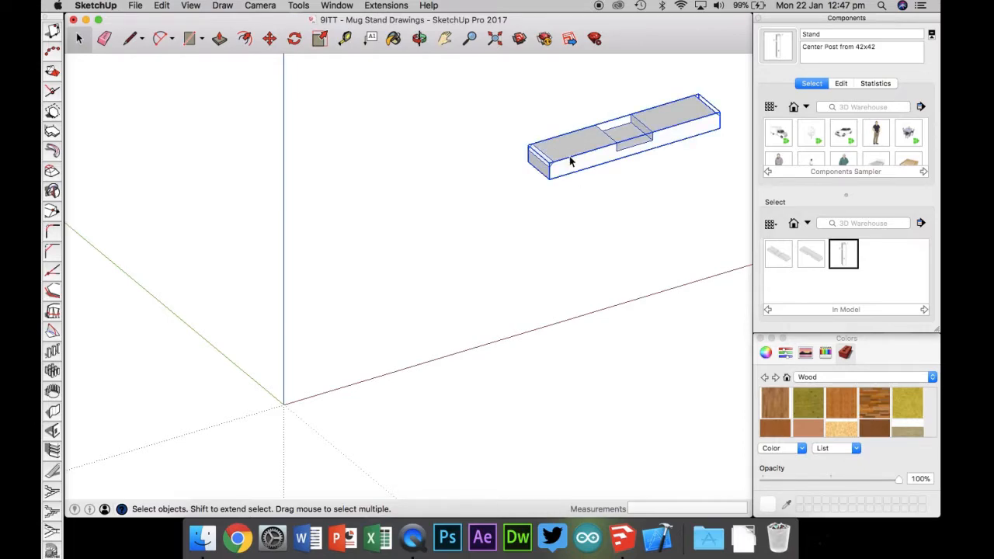
key(Delete)
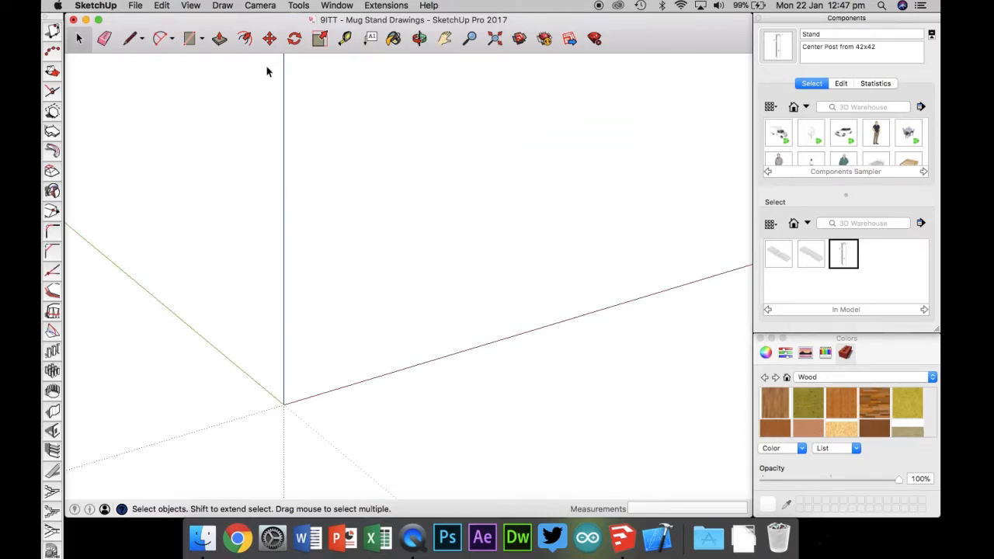
Step: Switch the camera to Perspective and back to Parallel Projection
click(222, 6)
mouse_move(256, 7)
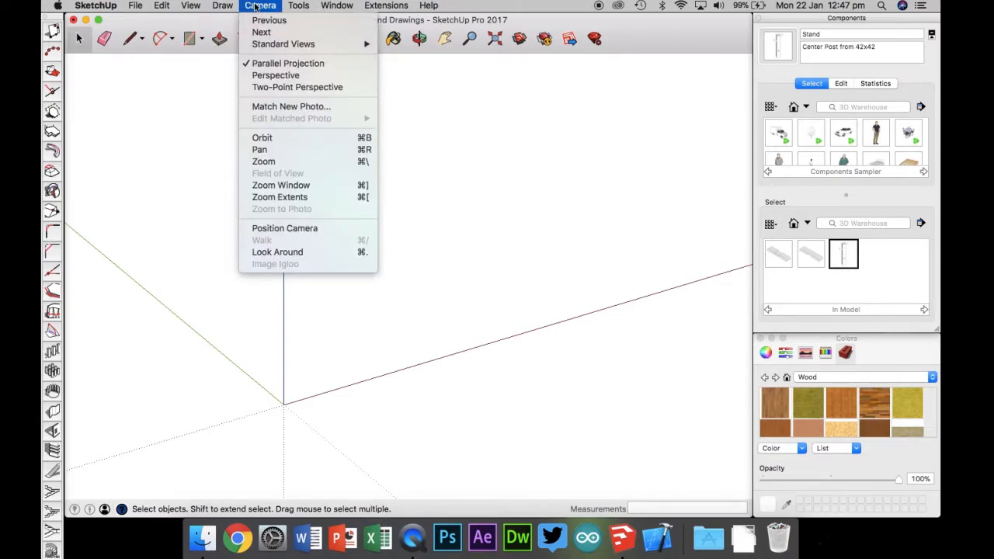
click(267, 75)
click(260, 5)
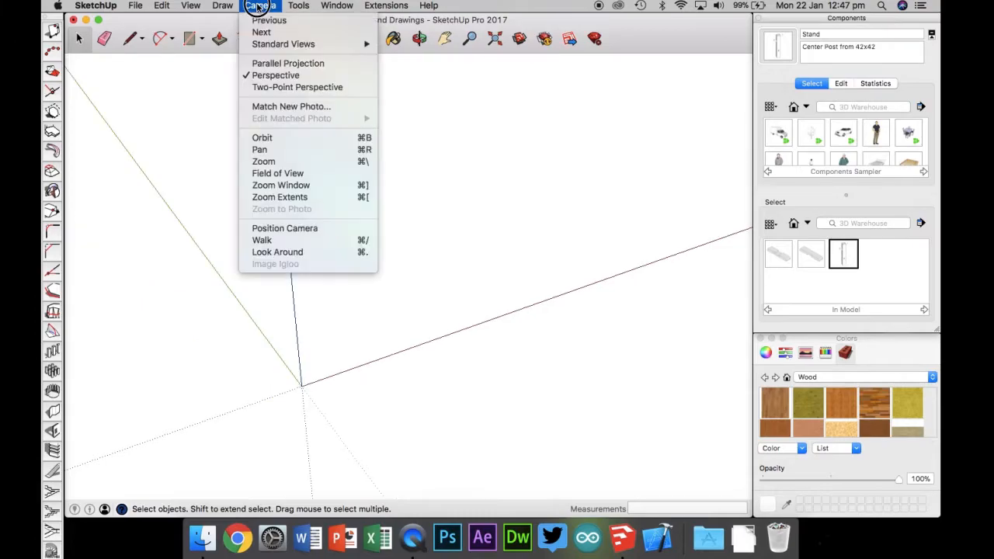
click(270, 66)
Step: Switch the camera to the Top standard view
click(260, 5)
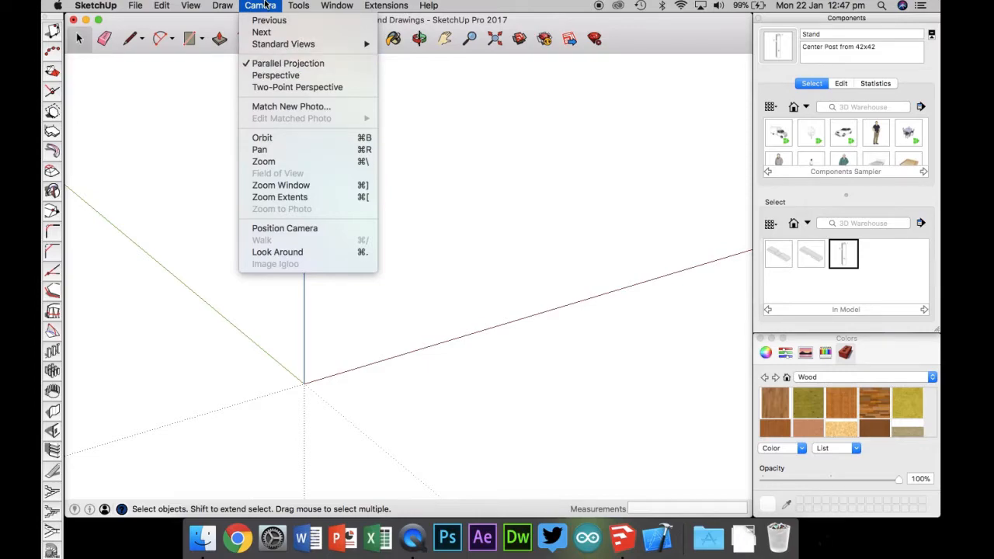
mouse_move(275, 47)
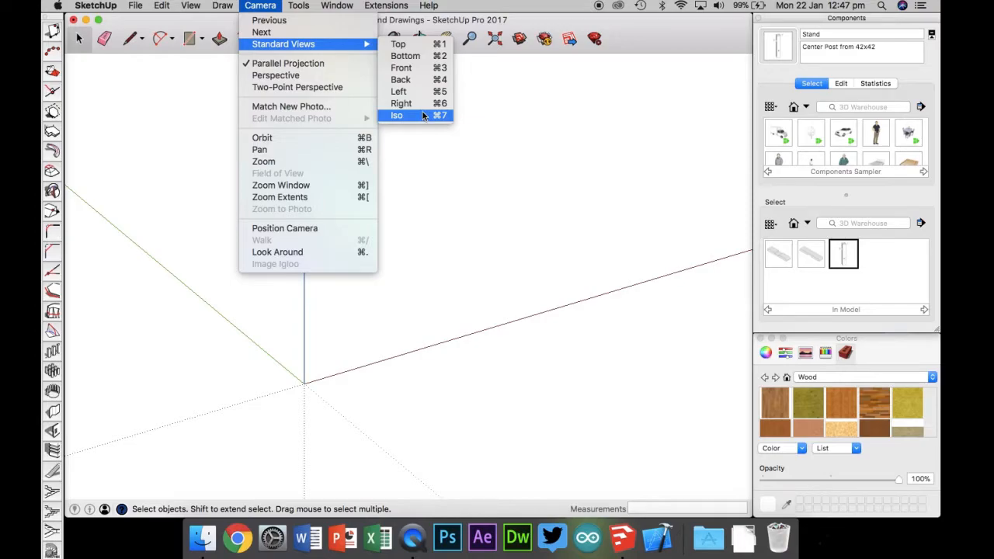
click(410, 47)
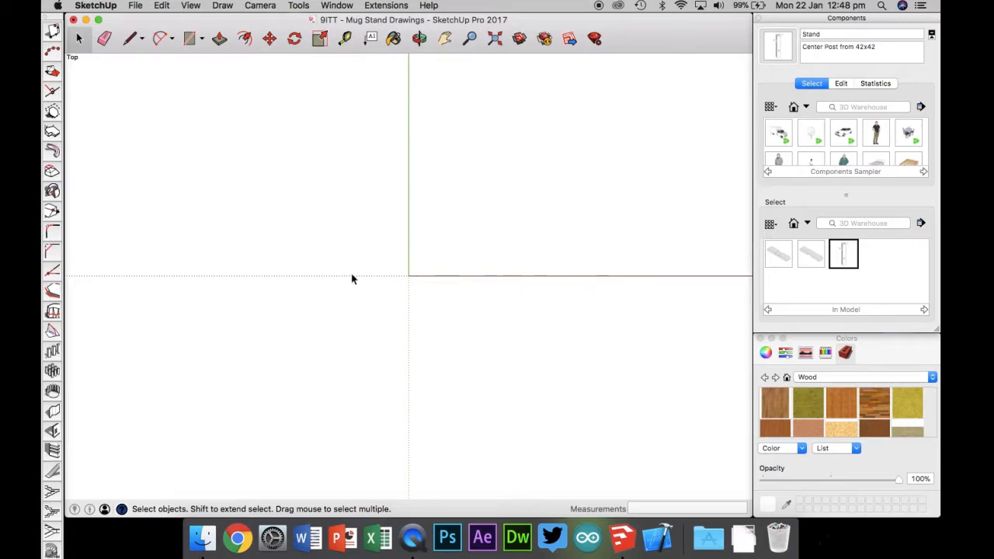
Step: Draw a 200 by 42 mm rectangle starting at the origin with the Rectangle tool
click(189, 40)
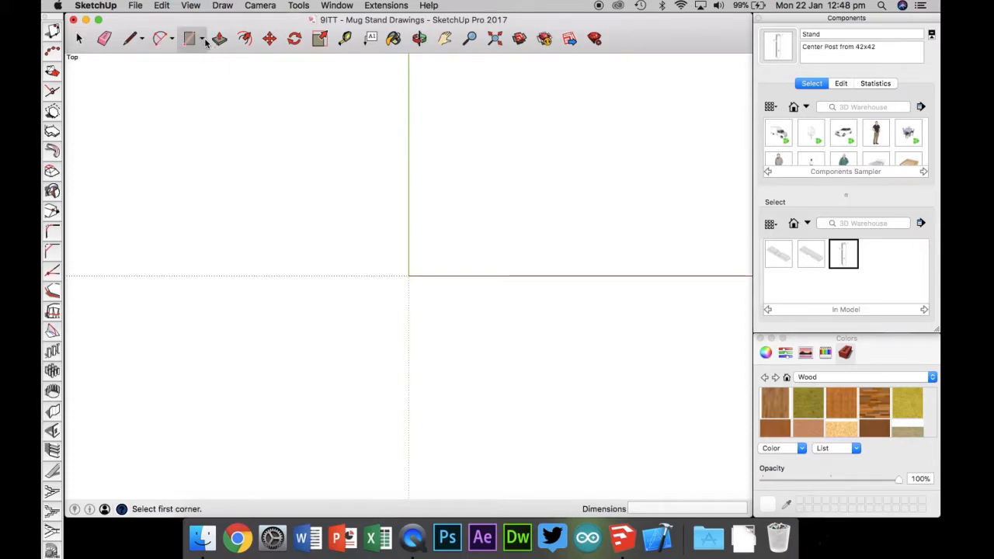
right_click(202, 44)
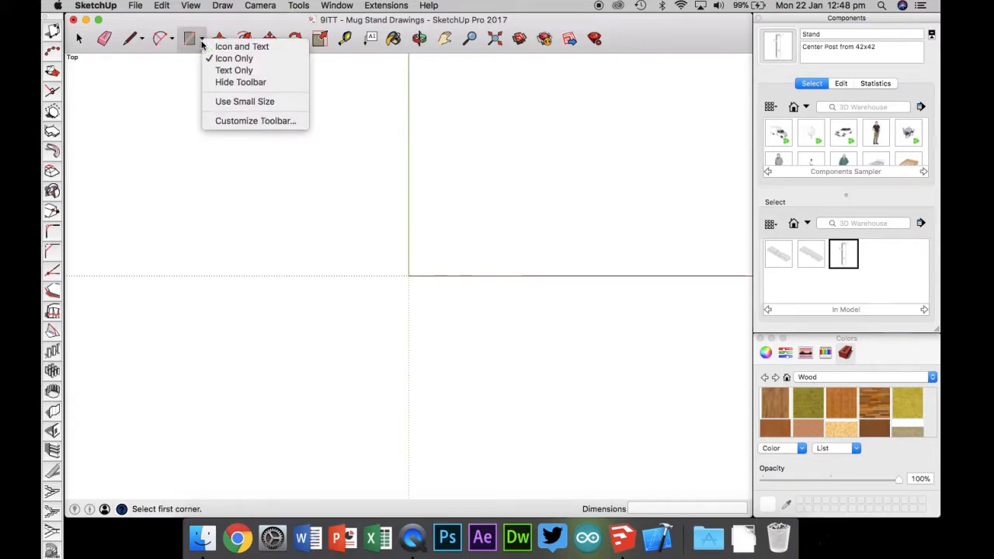
click(202, 43)
click(203, 40)
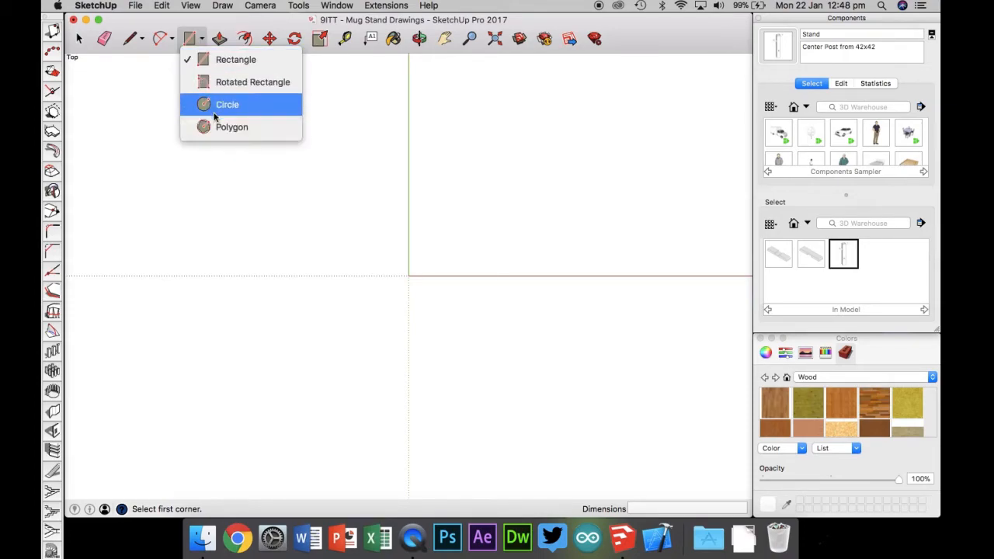
click(204, 62)
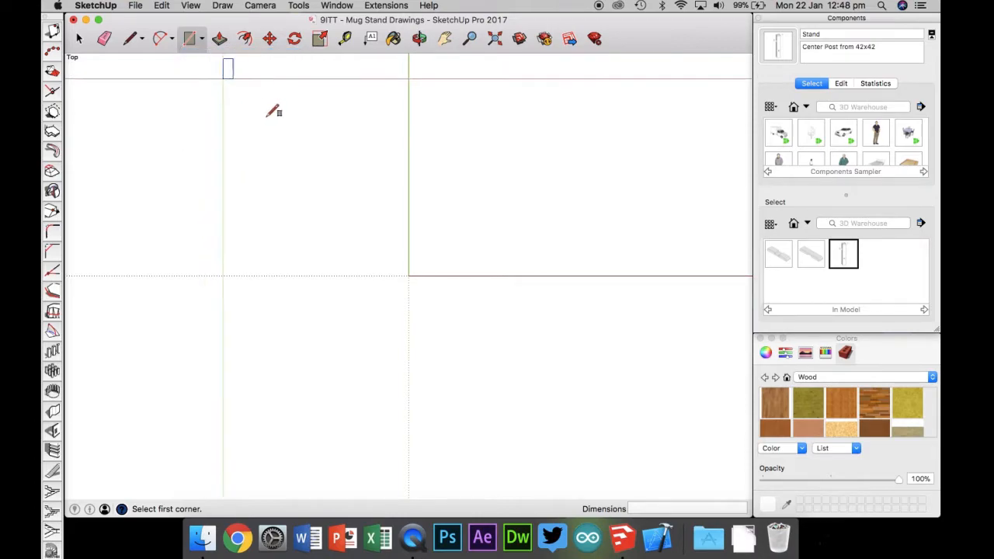
click(408, 275)
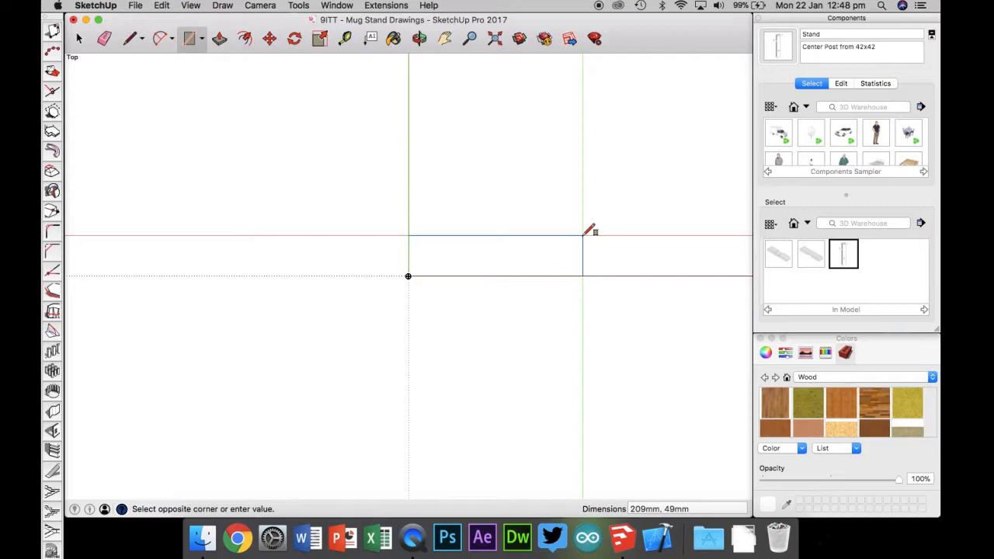
text(200, 42)
key(Return)
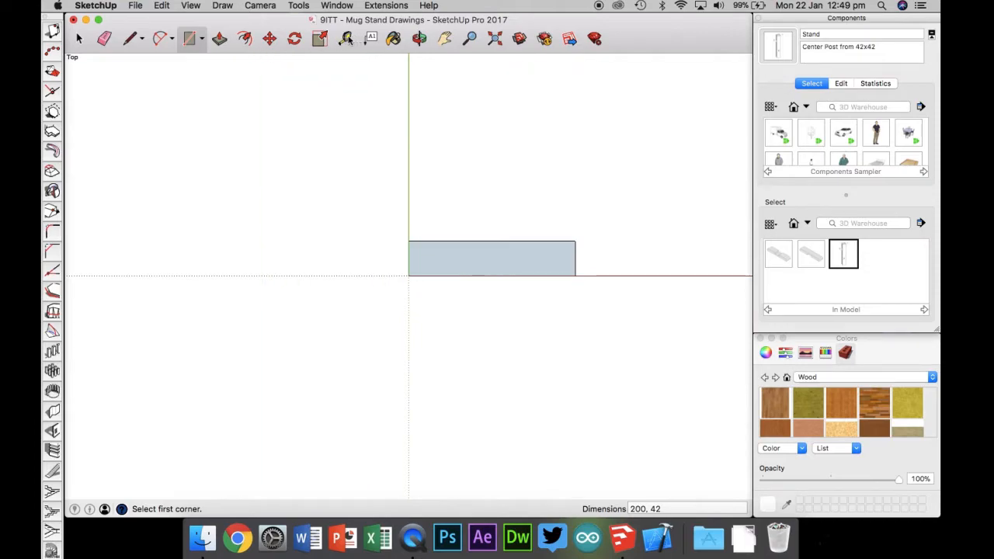
Step: Measure the rectangle's length and width with the Tape Measure
click(345, 38)
click(408, 241)
click(576, 240)
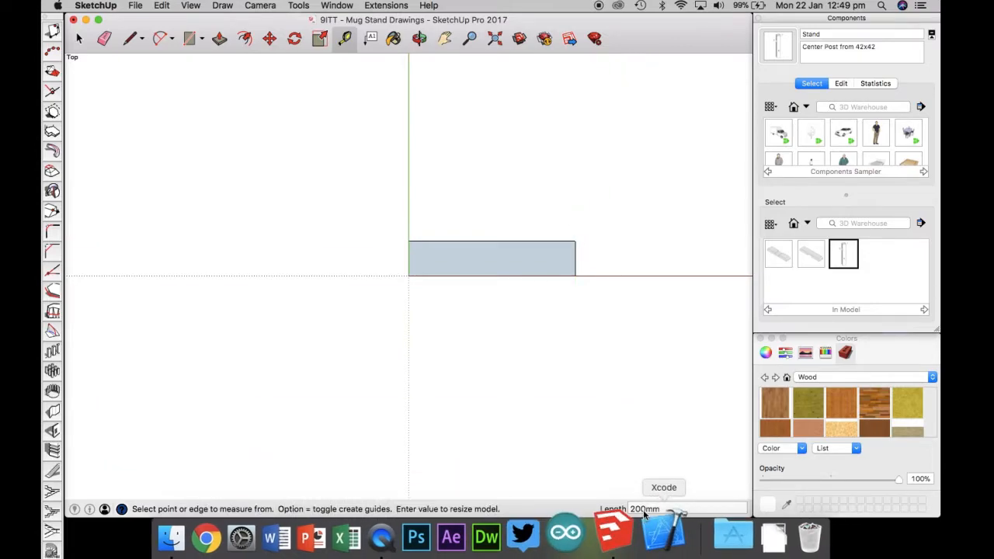
click(575, 240)
click(576, 276)
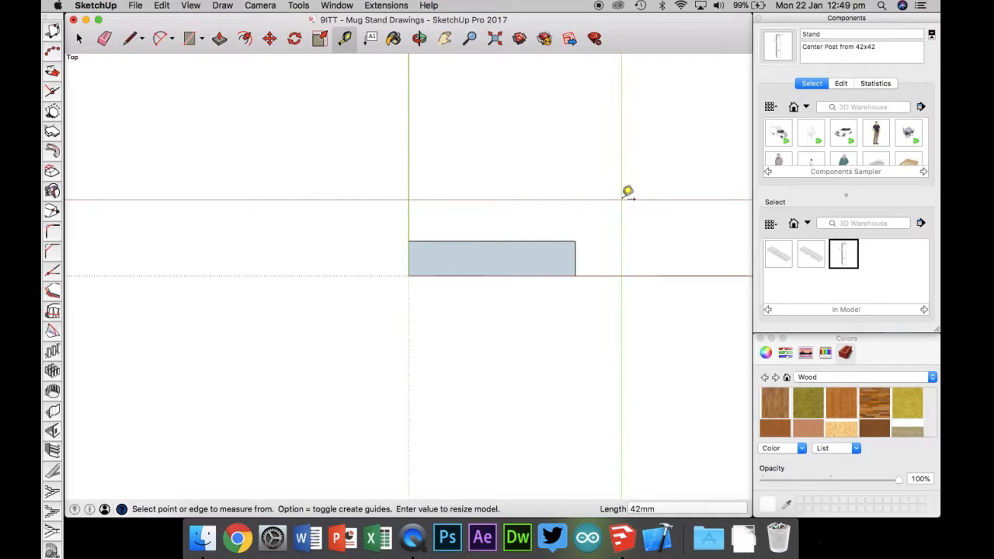
Step: Push/Pull the rectangle up 19 mm to make the base piece solid
key(super+7)
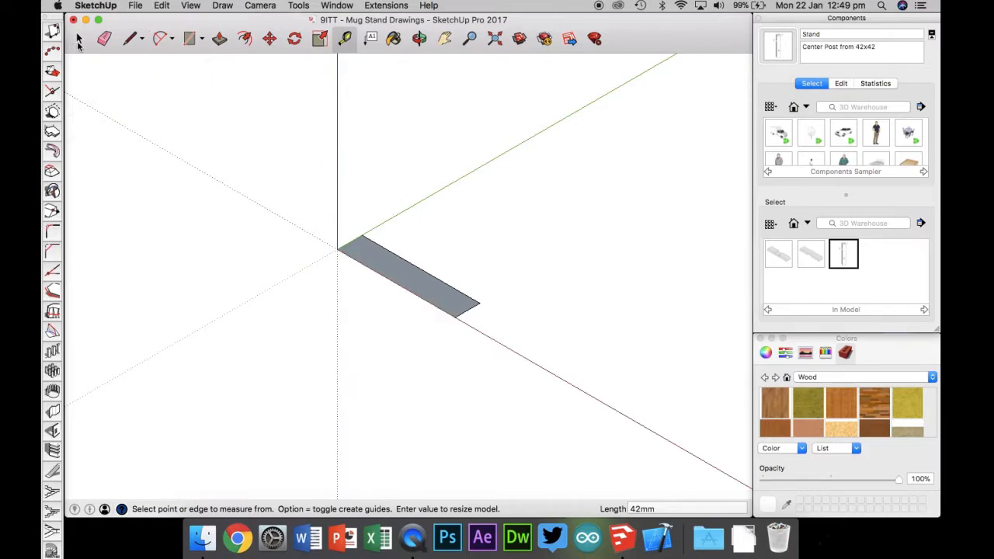
click(79, 40)
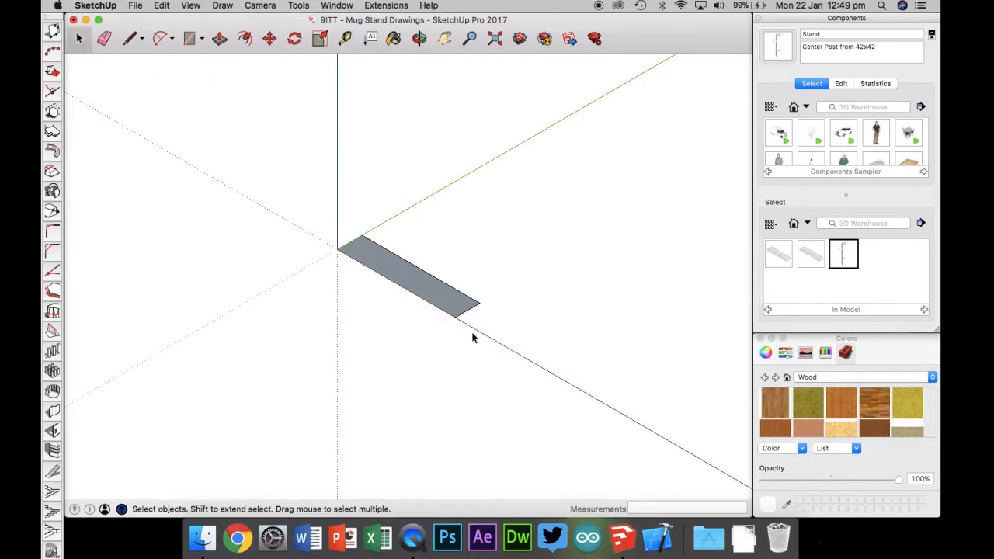
click(223, 43)
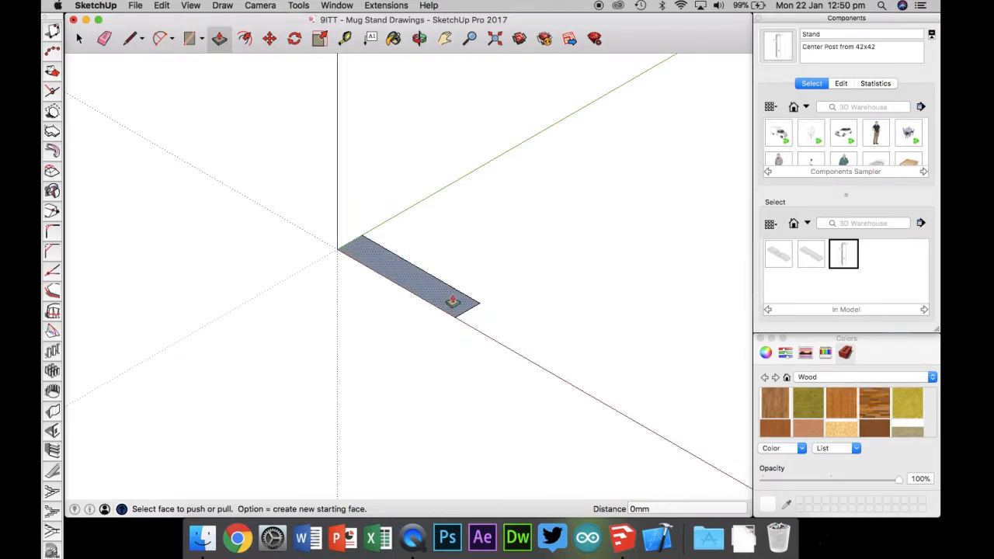
drag(453, 302, 451, 253)
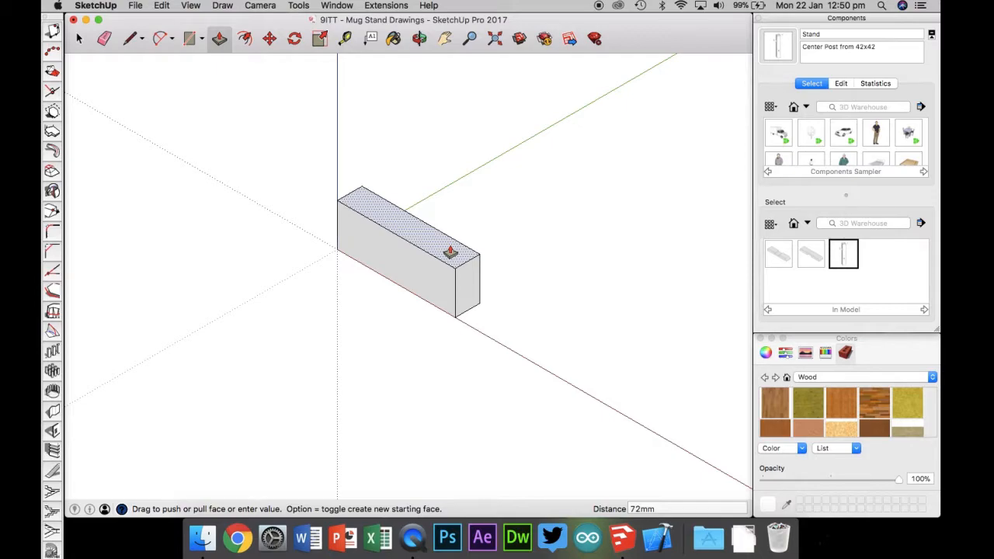
drag(450, 252, 459, 288)
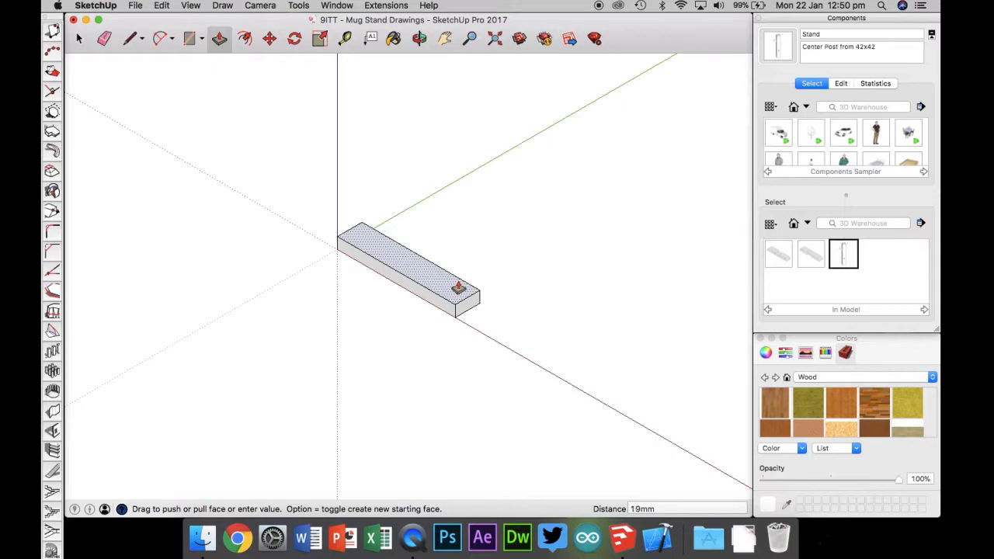
drag(459, 288, 478, 235)
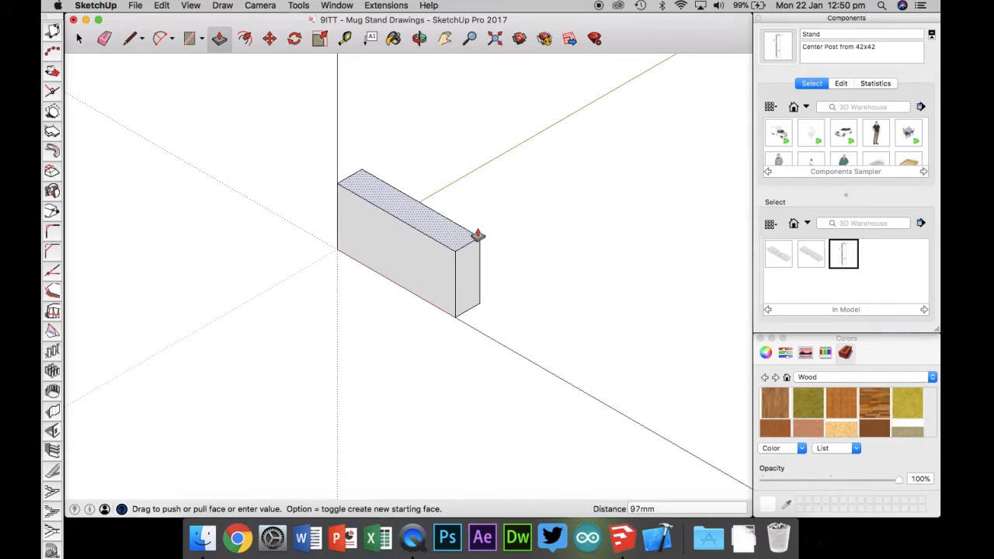
text(19)
key(Return)
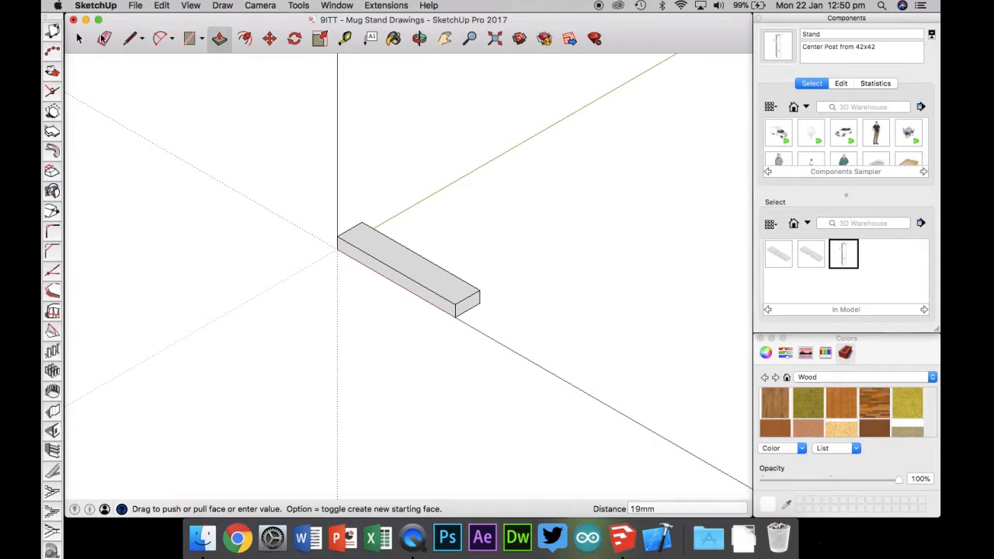
key(space)
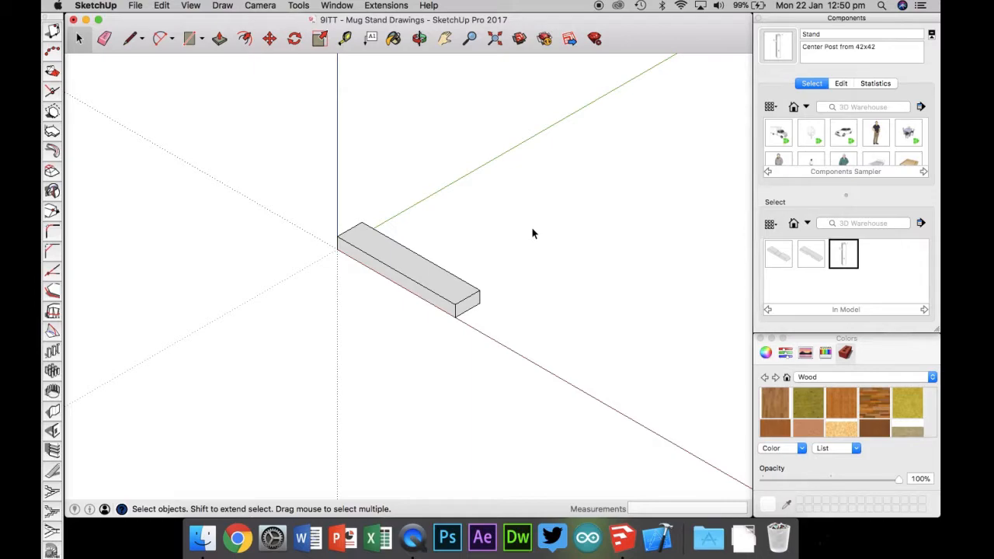
Step: Switch to the Front view, zoom to extents, and preview the Base (Bottom Lap) component without placing it
click(256, 8)
mouse_move(284, 44)
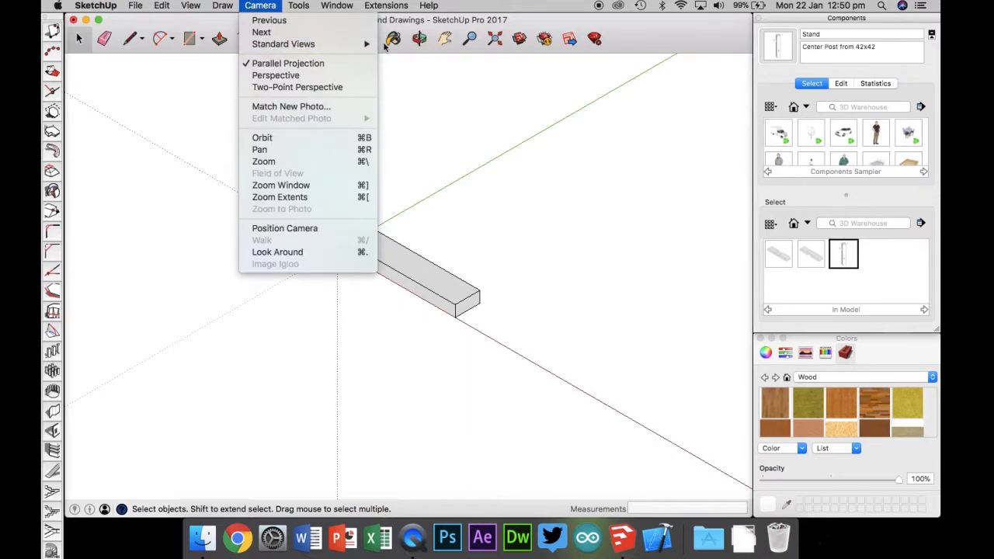
click(493, 130)
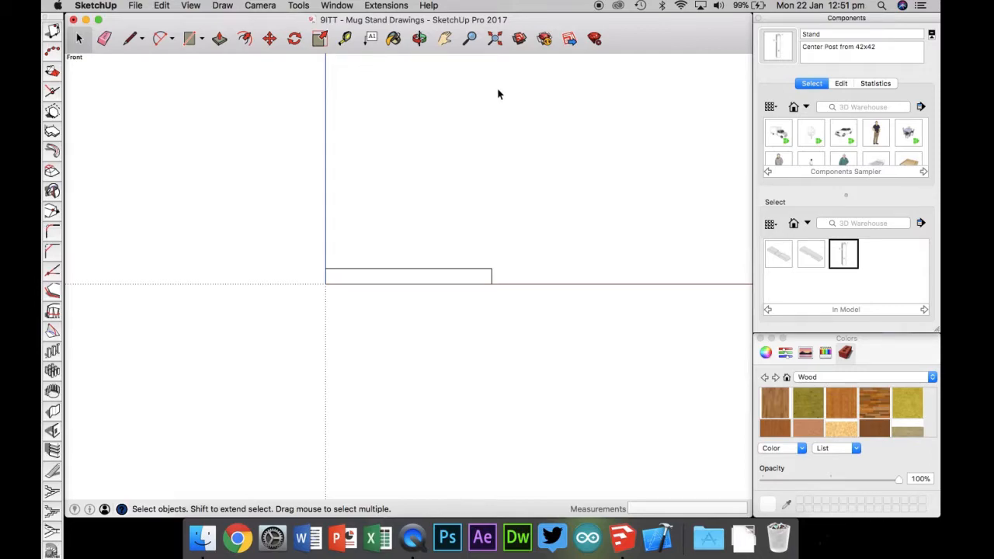
click(494, 38)
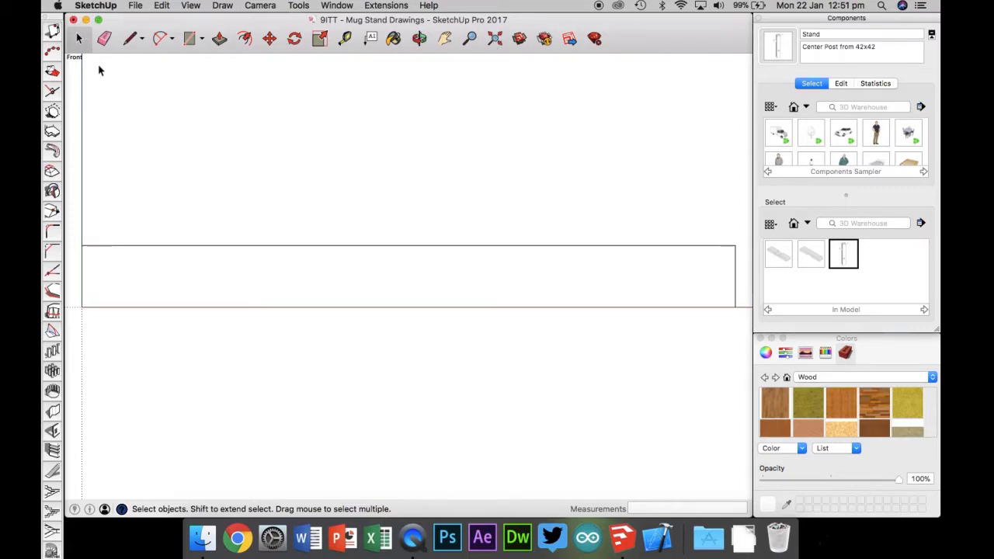
click(778, 254)
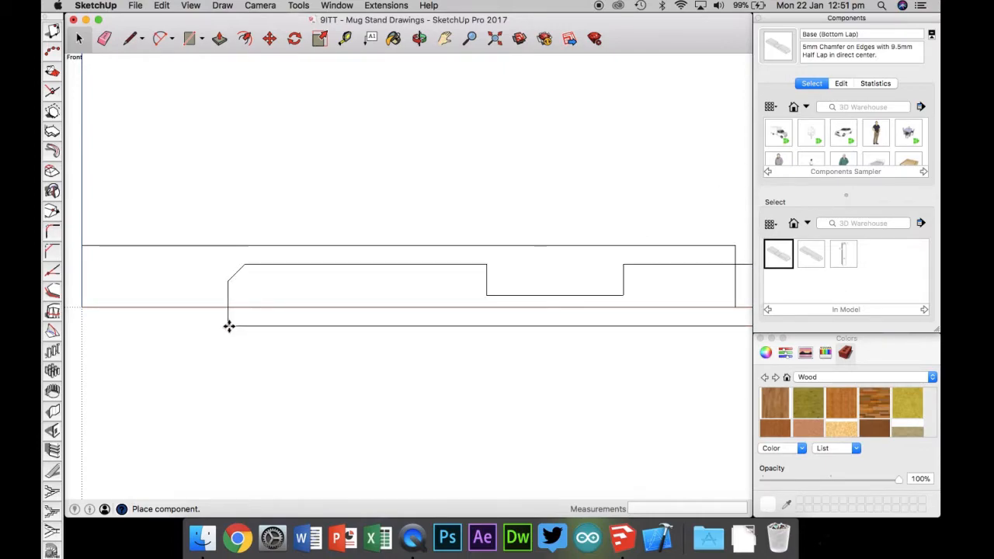
key(Escape)
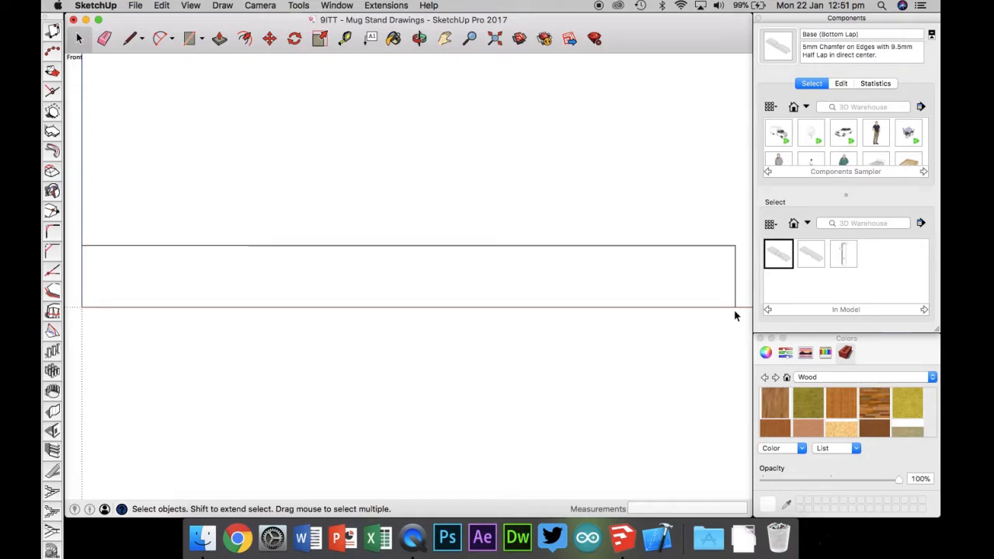
Step: Create a guide 100 mm from the piece's left end to mark its centre
click(345, 38)
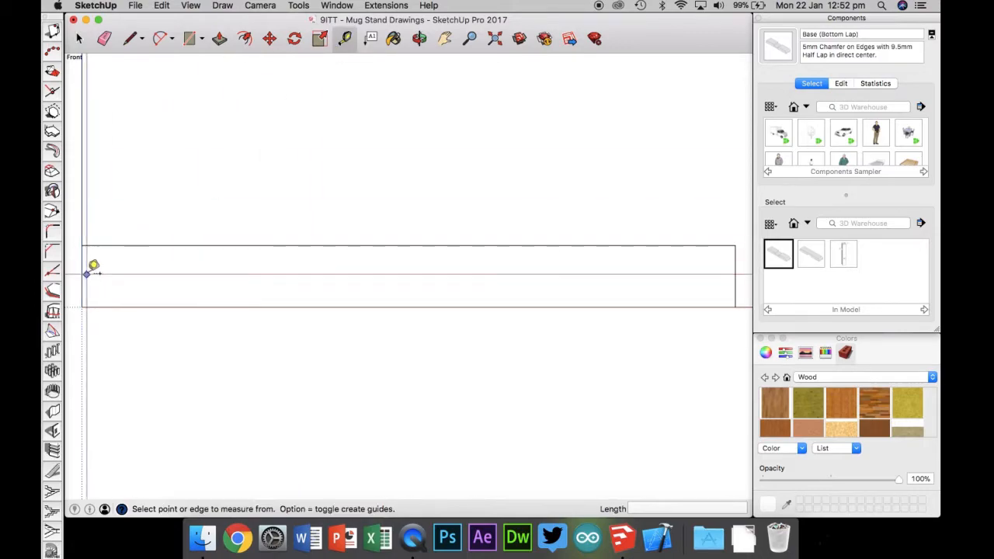
click(83, 276)
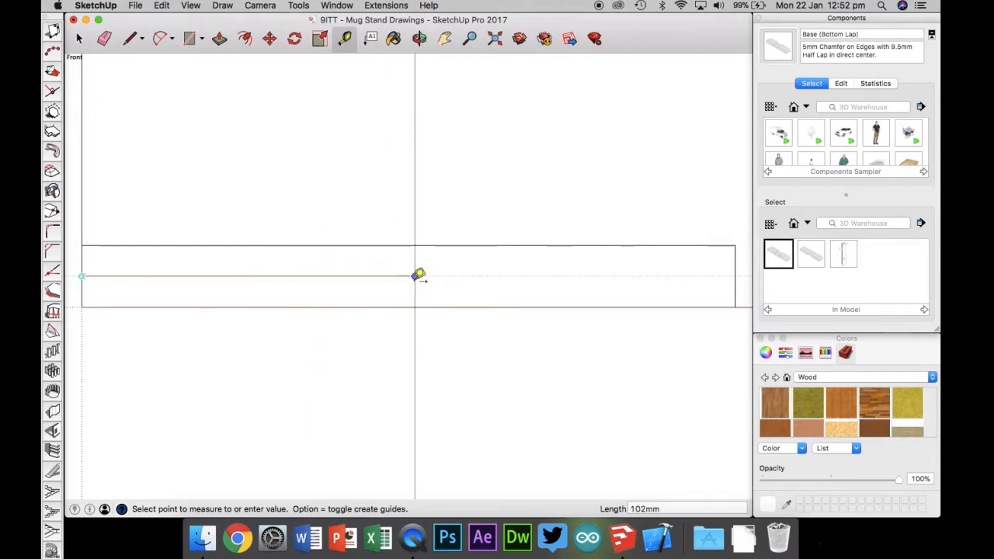
text(100)
key(Return)
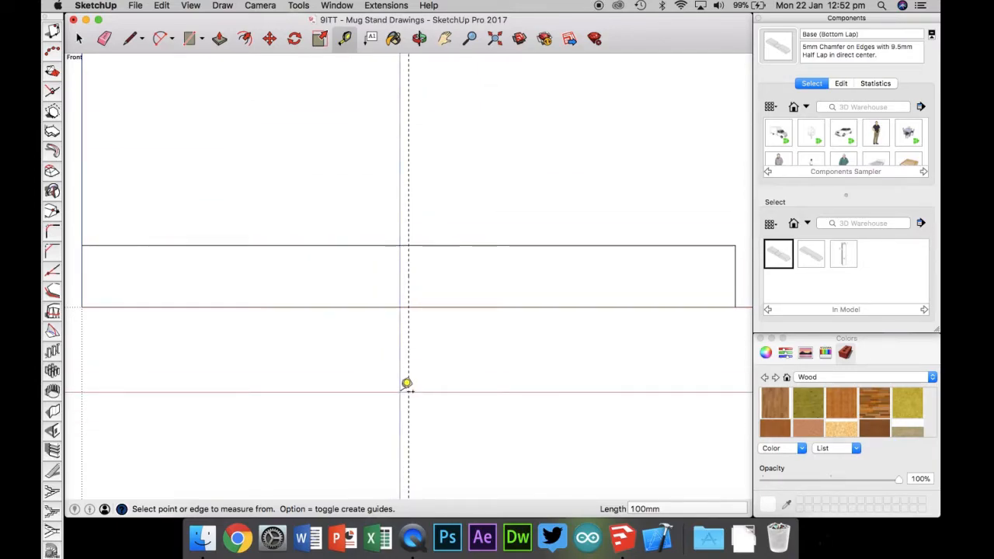
Step: Draw a rectangle about 50 by 10 mm at the top centre of the piece, then undo it
click(130, 39)
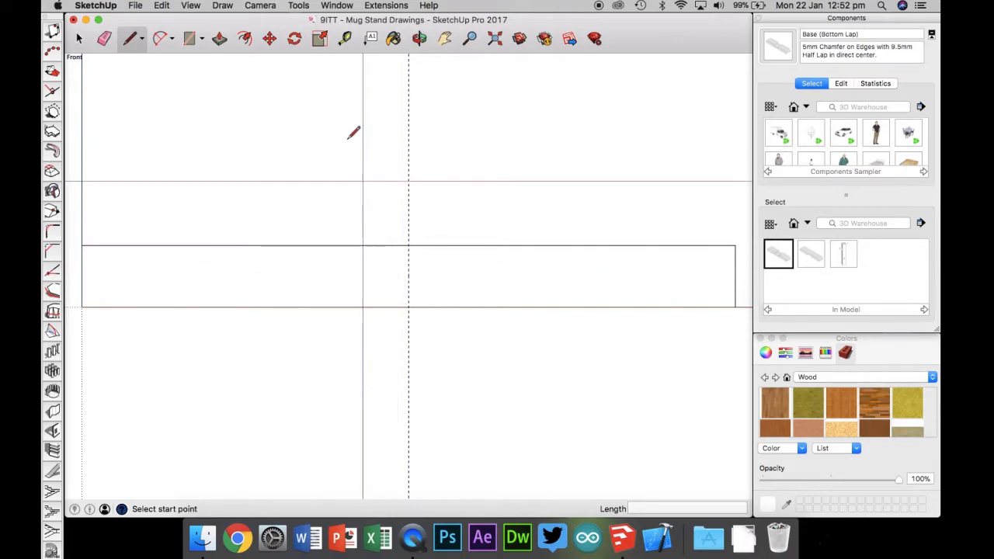
click(190, 41)
click(336, 245)
click(500, 275)
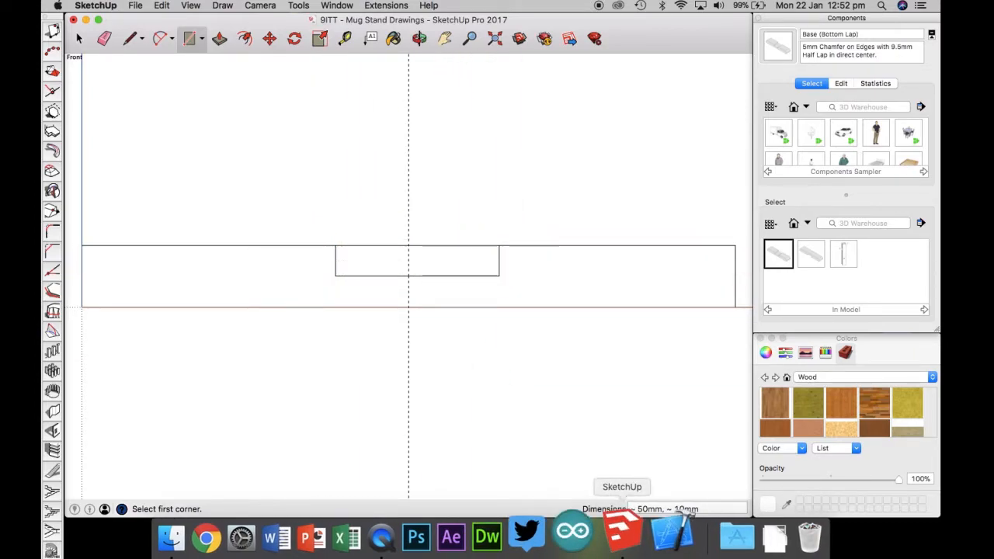
key(super+z)
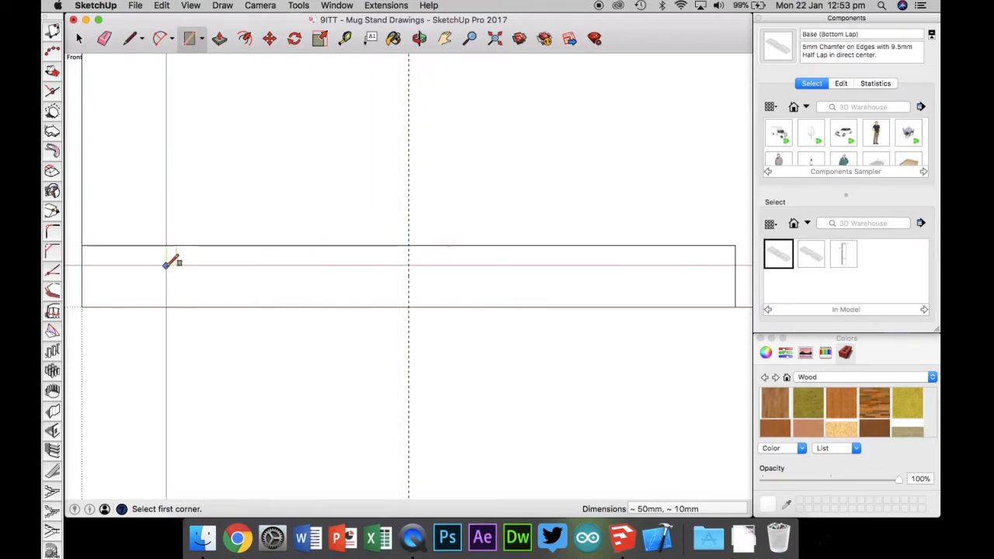
Step: Place guide points about 21 mm on each side of the centre guide at the piece's mid-height
click(345, 39)
click(408, 277)
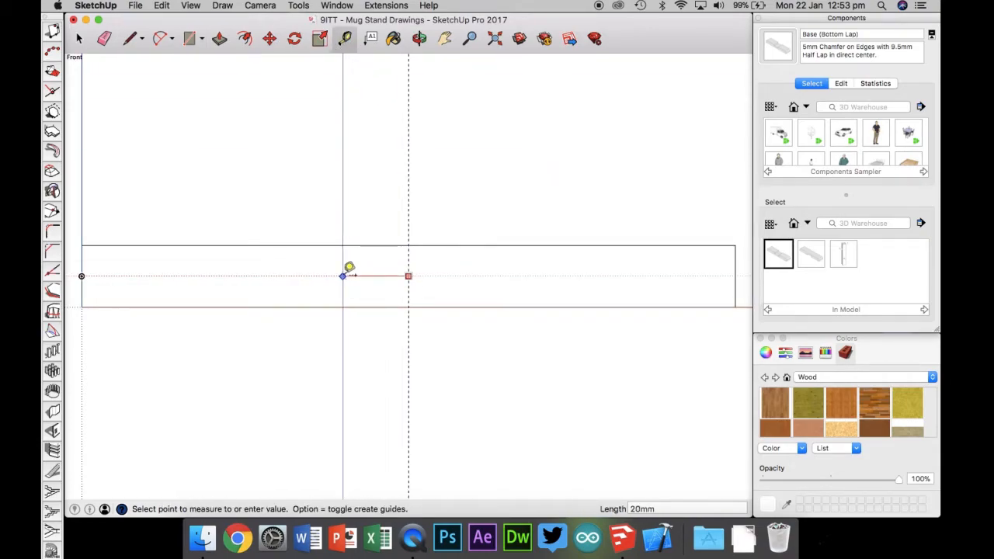
click(340, 276)
click(408, 276)
click(479, 276)
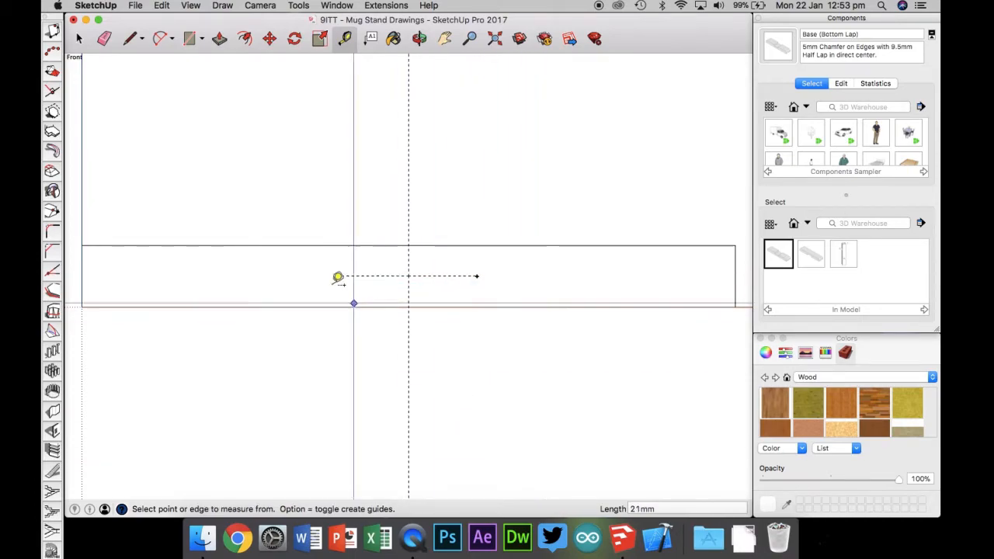
click(386, 246)
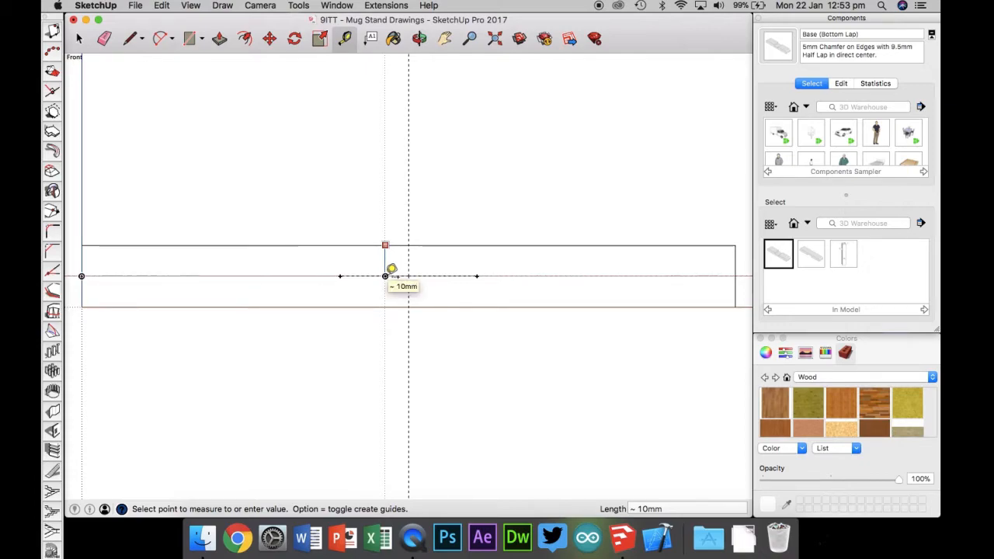
key(Escape)
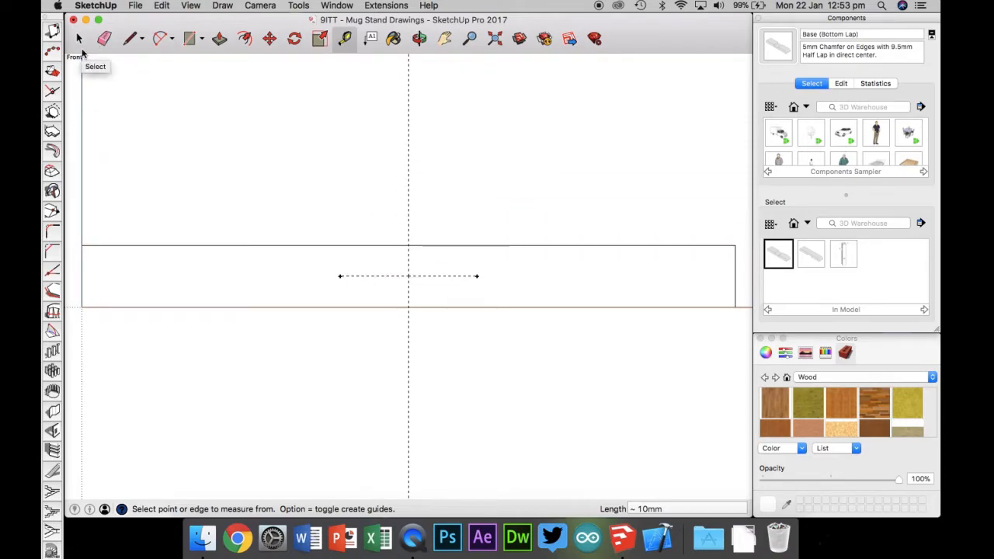
Step: Draw the half-lap notch outline: lines from both guide points up to the top edge and a line joining them
click(132, 39)
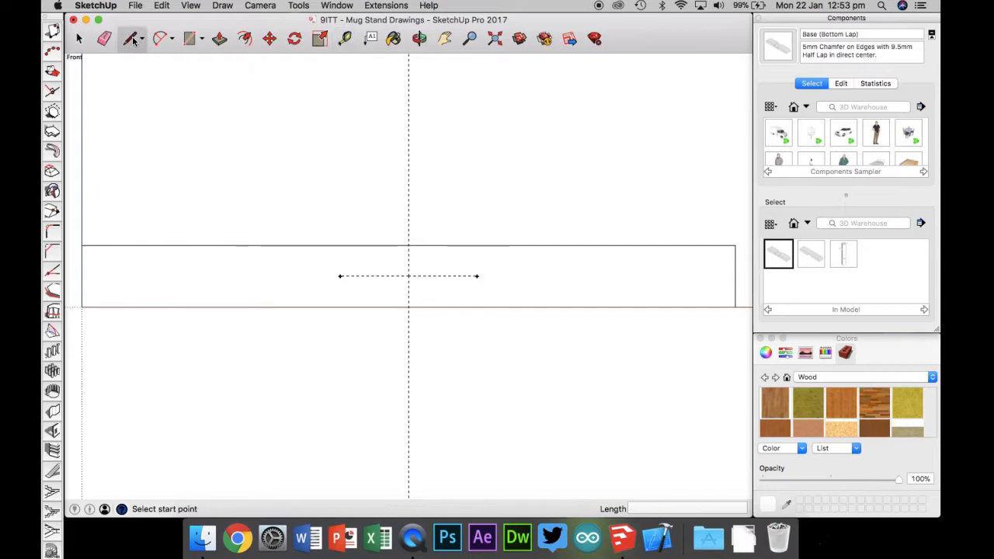
click(477, 275)
click(476, 247)
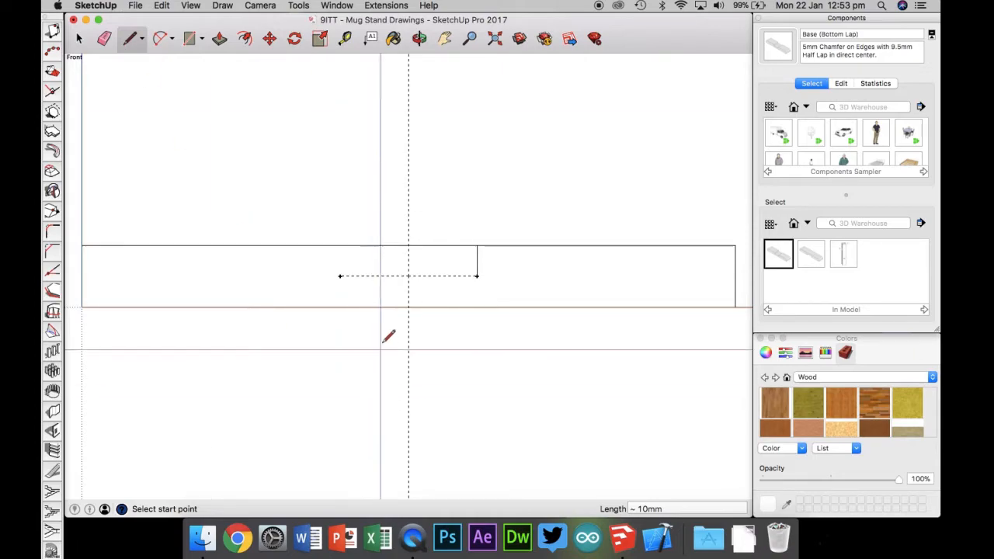
click(339, 276)
click(340, 246)
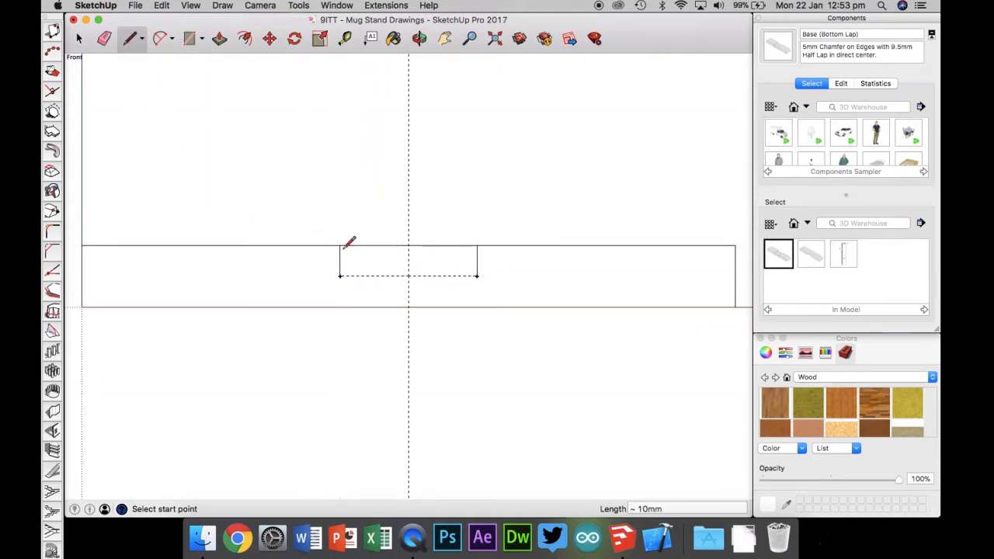
click(339, 276)
click(476, 276)
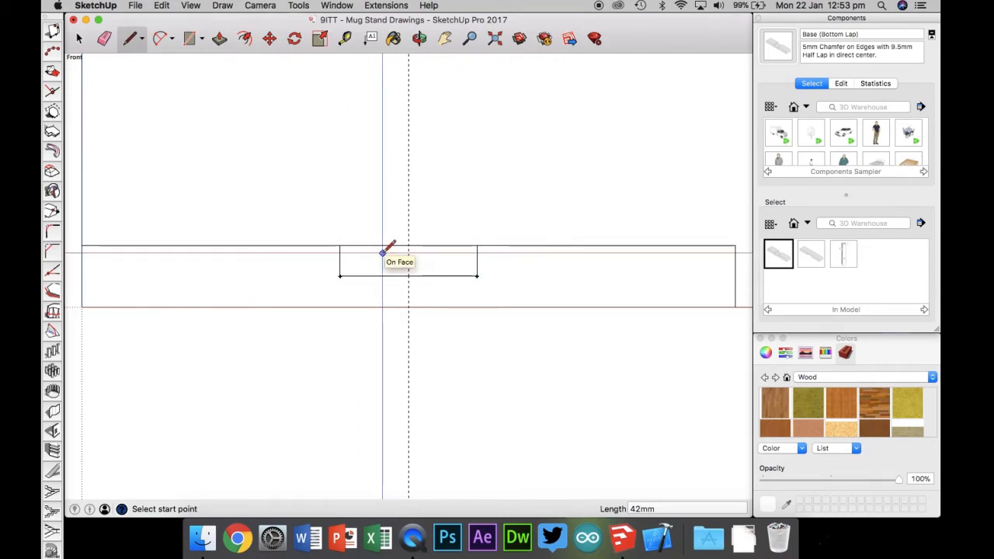
Step: Push the notch outline down through the piece's full 42 mm width to cut the half-lap
key(super+1)
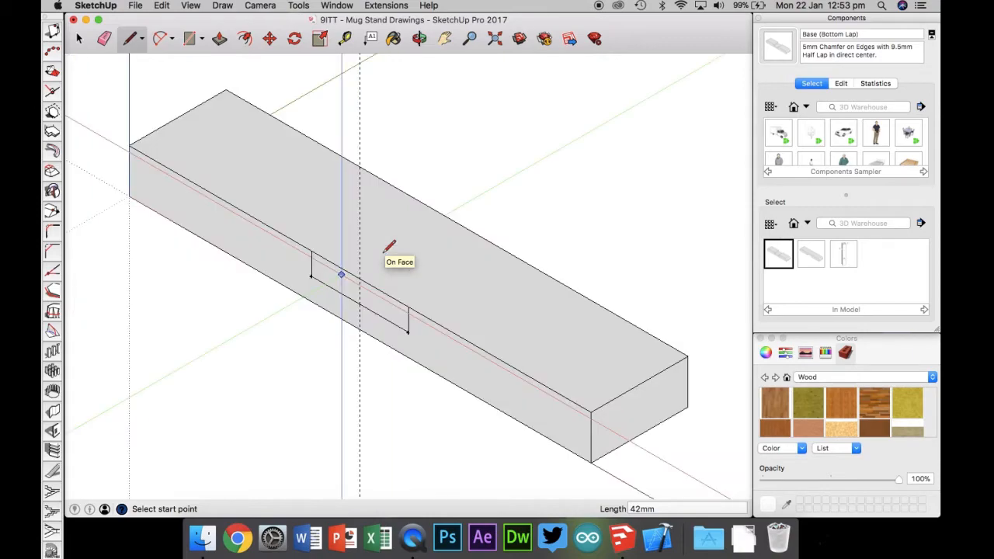
click(219, 40)
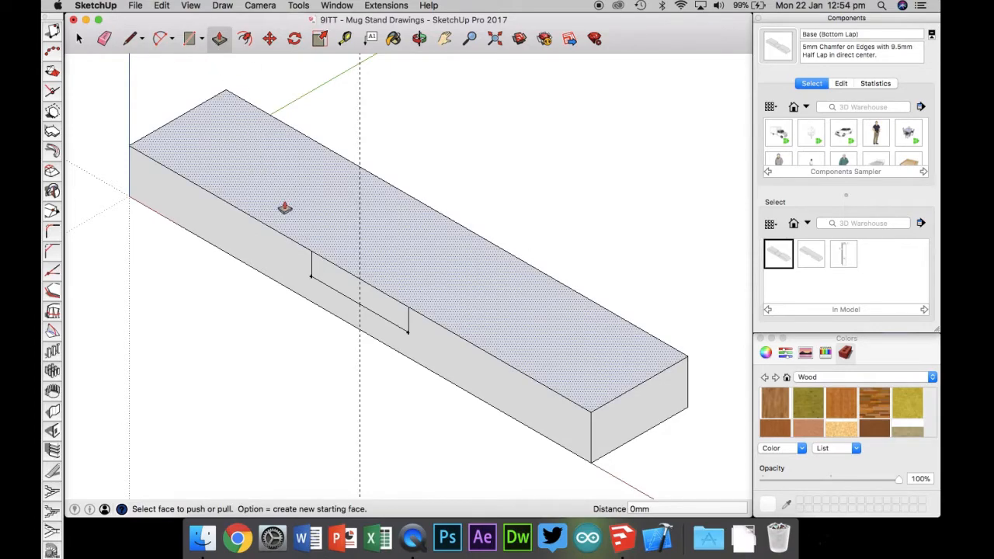
click(327, 276)
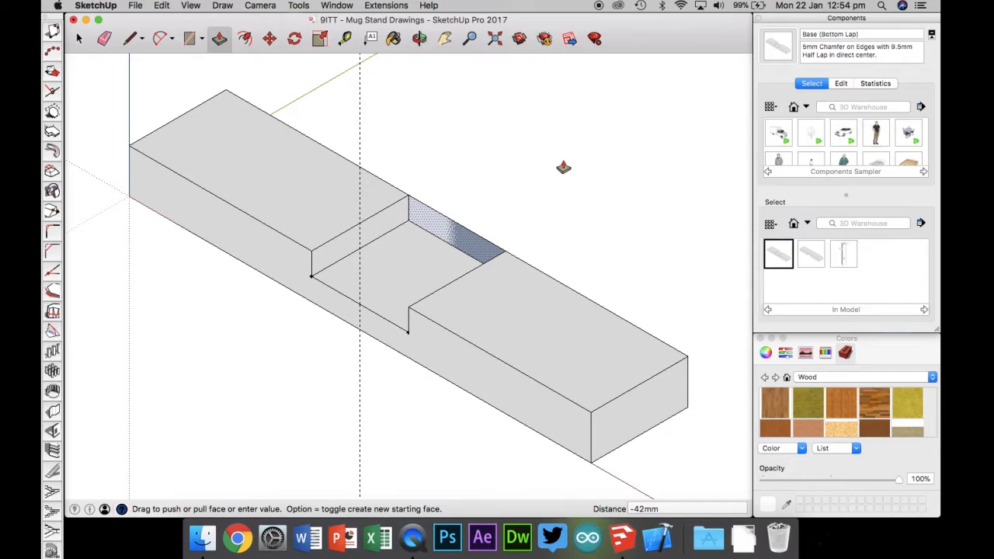
key(Escape)
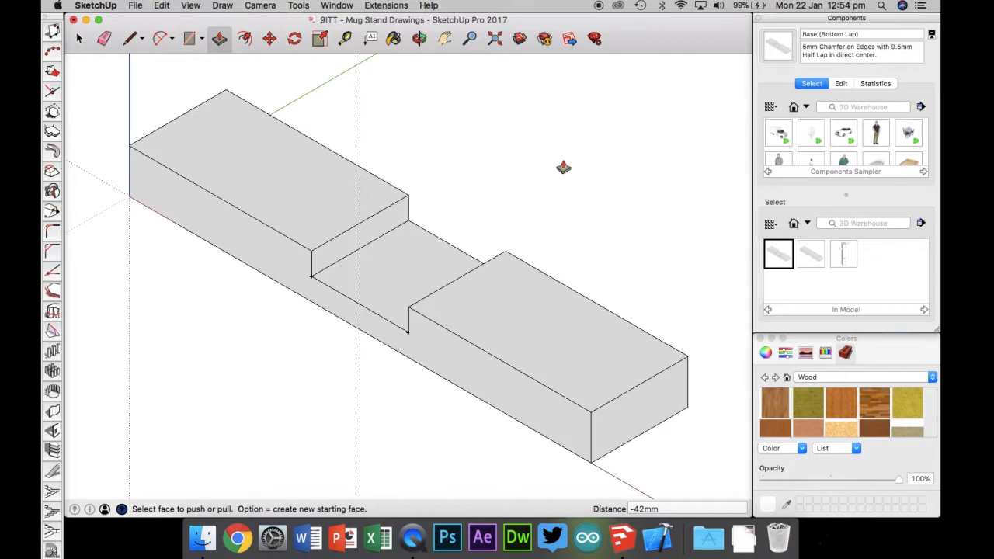
Step: Place guide points 5 mm from the left end's top corner along the top edge and the end edge
click(420, 38)
drag(413, 248, 383, 352)
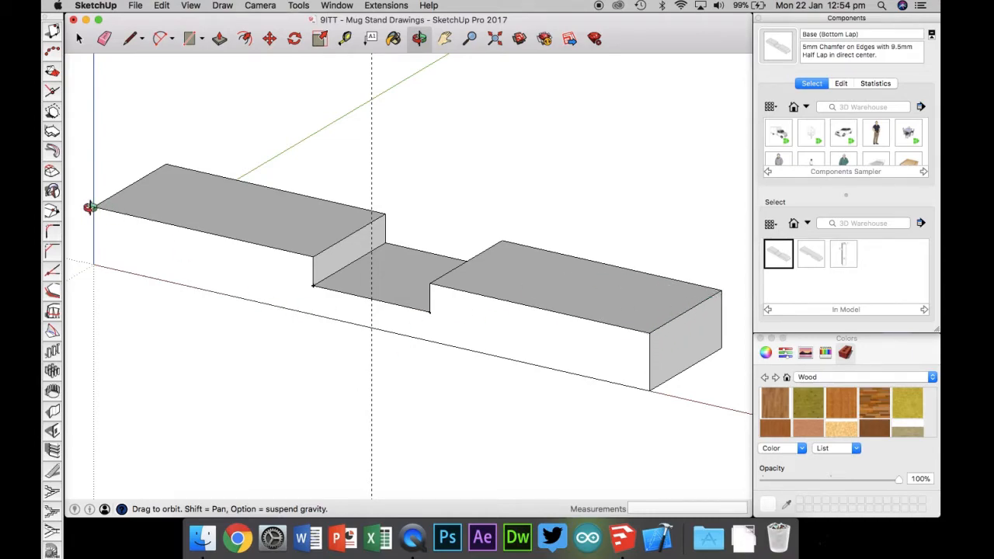
click(78, 39)
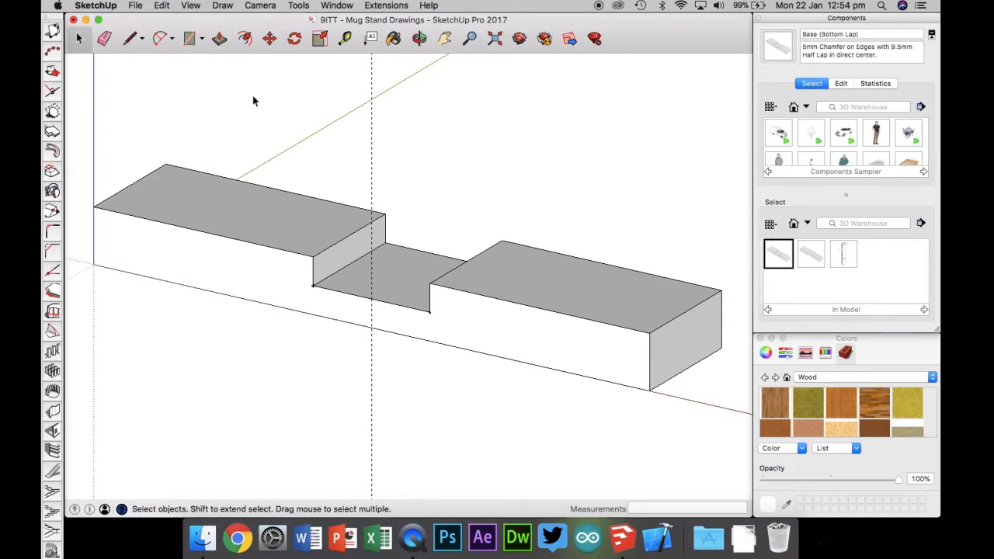
key(super+3)
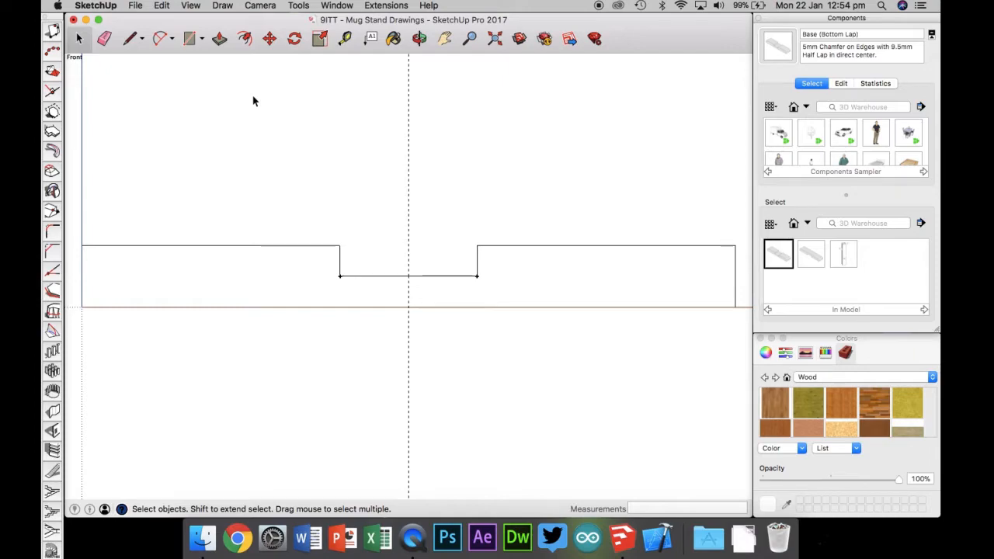
click(344, 39)
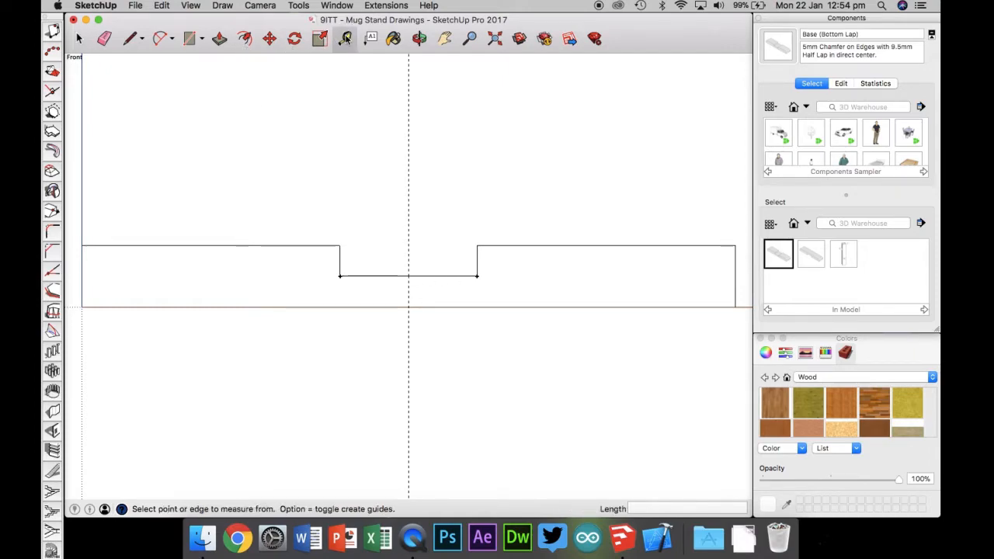
click(81, 246)
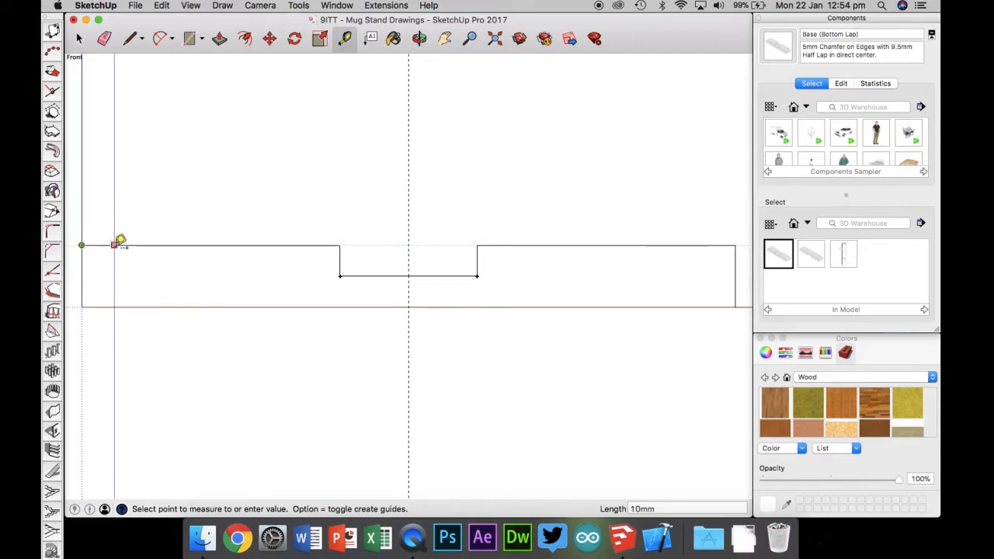
text(5)
key(Return)
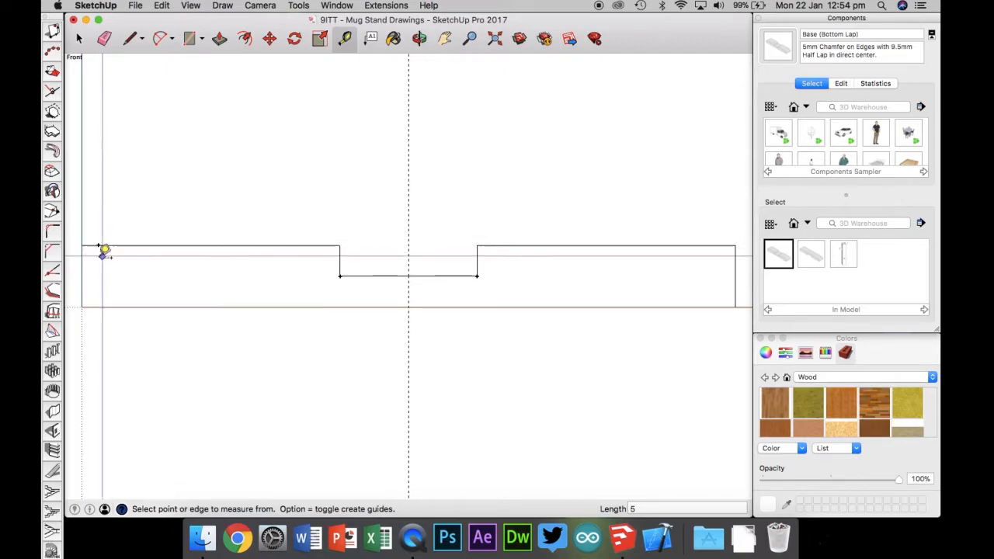
click(87, 245)
text(5)
key(Return)
Step: Place guide points 5 mm from the right end's top corner along the top edge and the end edge
click(734, 245)
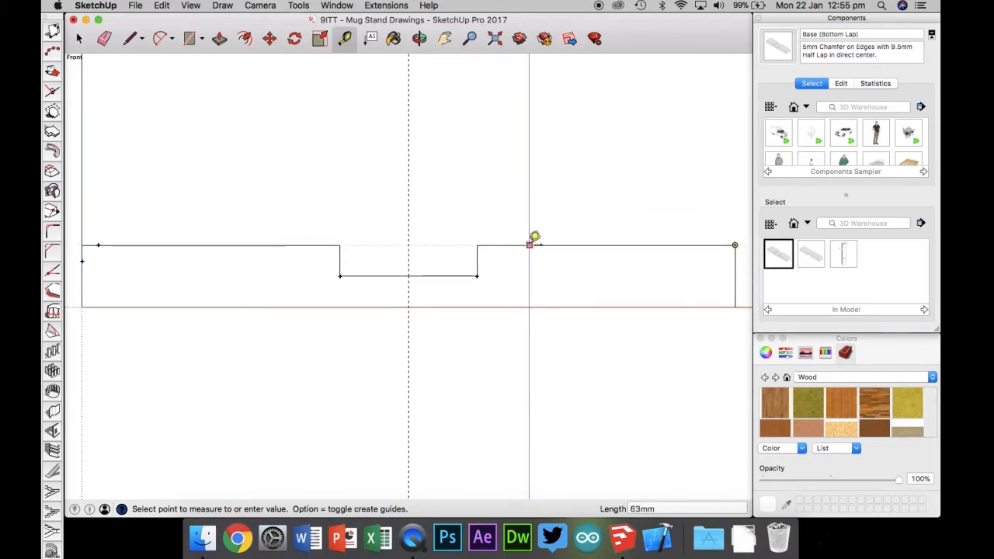
text(5)
key(Return)
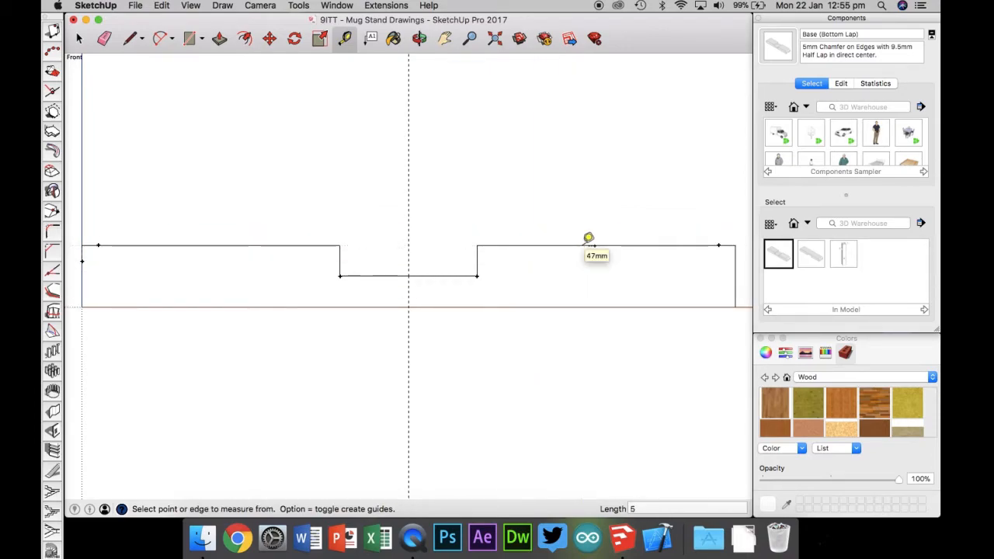
click(735, 246)
text(5)
key(Return)
Step: Draw a chamfer line across the left end's top corner between its two guide points
key(l)
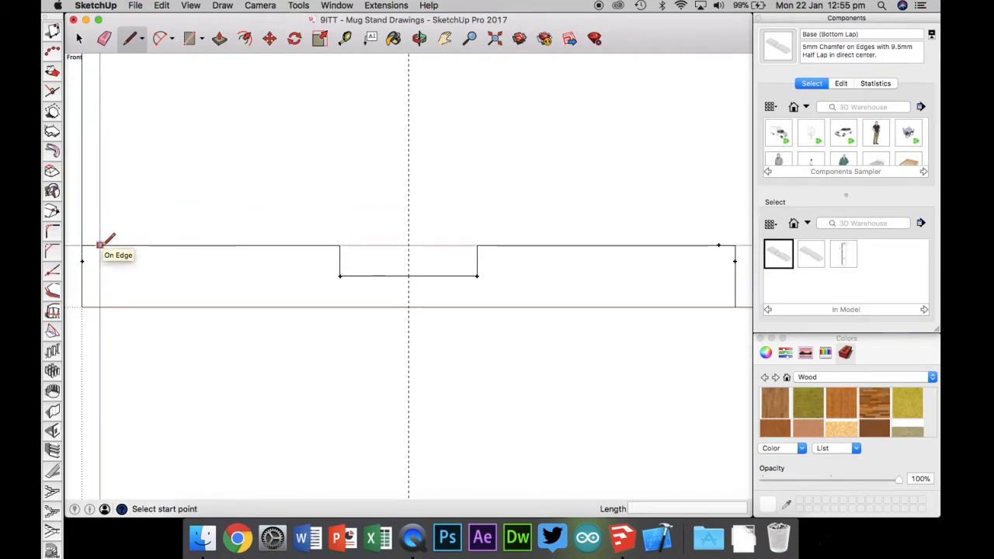
scroll(100, 245, up, 5)
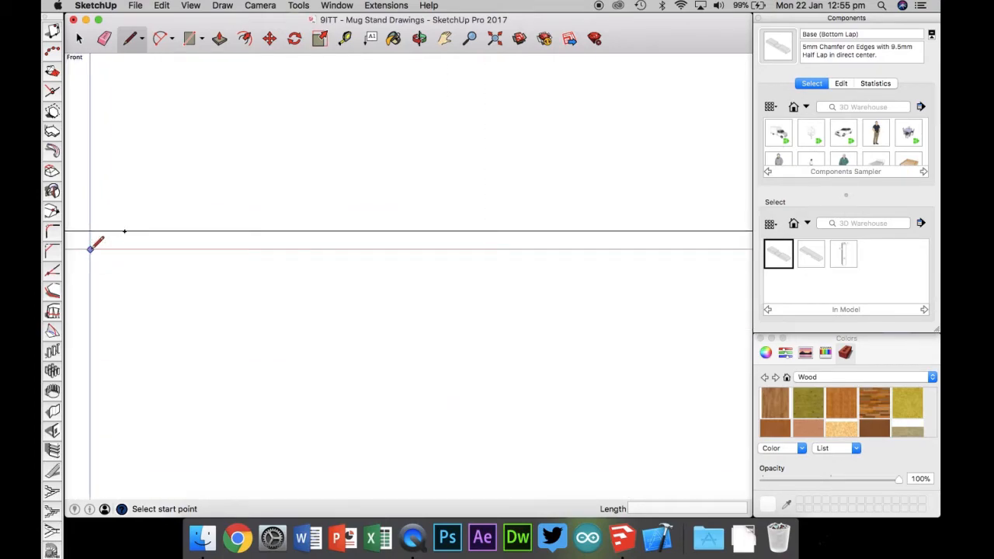
scroll(139, 264, down, 5)
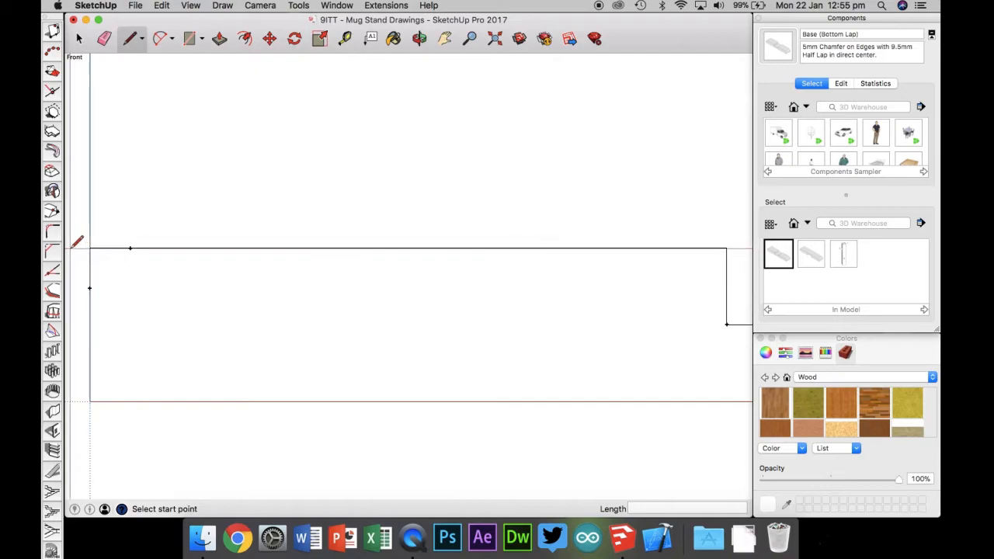
scroll(75, 246, up, 3)
click(171, 247)
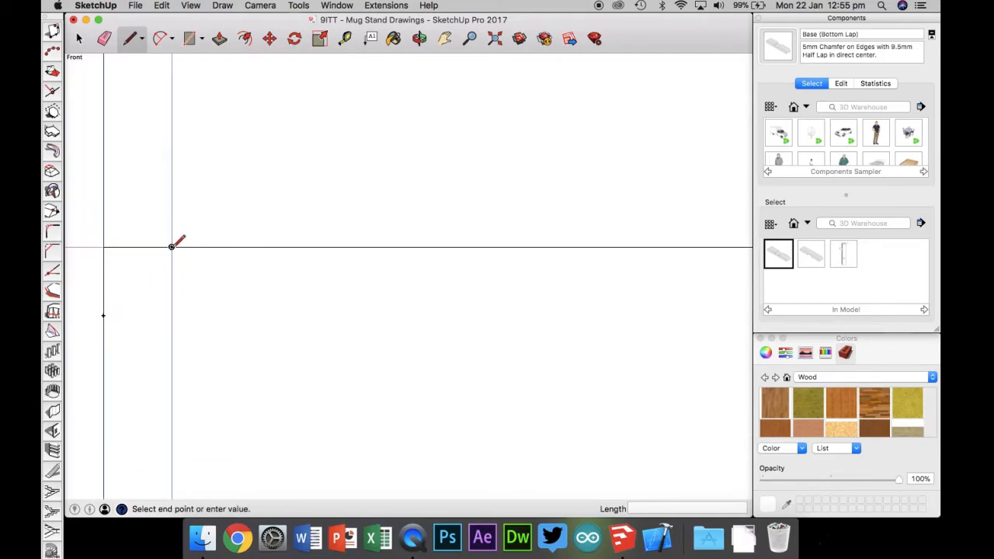
click(104, 315)
Step: Draw a chamfer line across the right end's top corner between its two guide points
scroll(253, 316, down, 6)
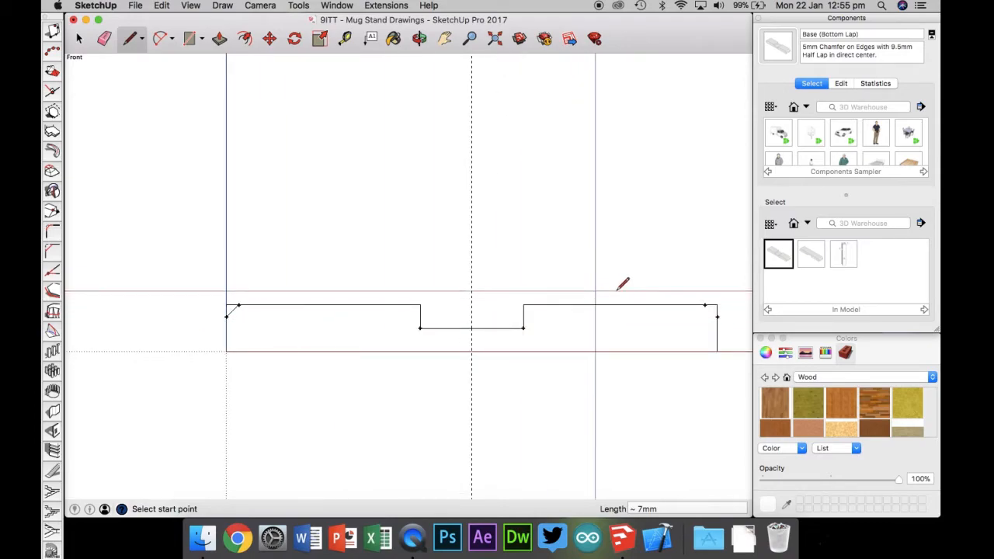
scroll(730, 305, up, 5)
click(599, 290)
click(666, 356)
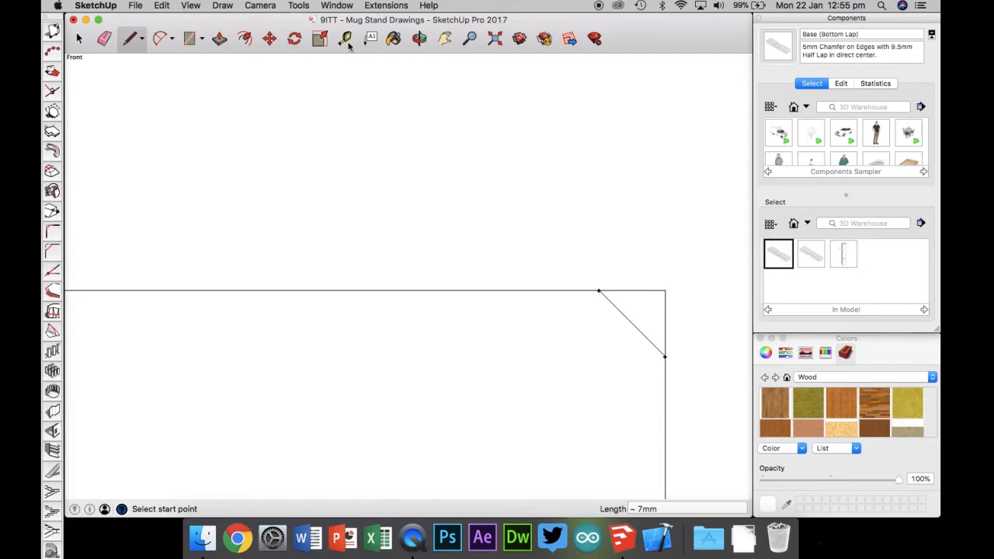
Step: Push the corner triangles at both ends 42 mm through the piece to chamfer the top end edges
key(super+7)
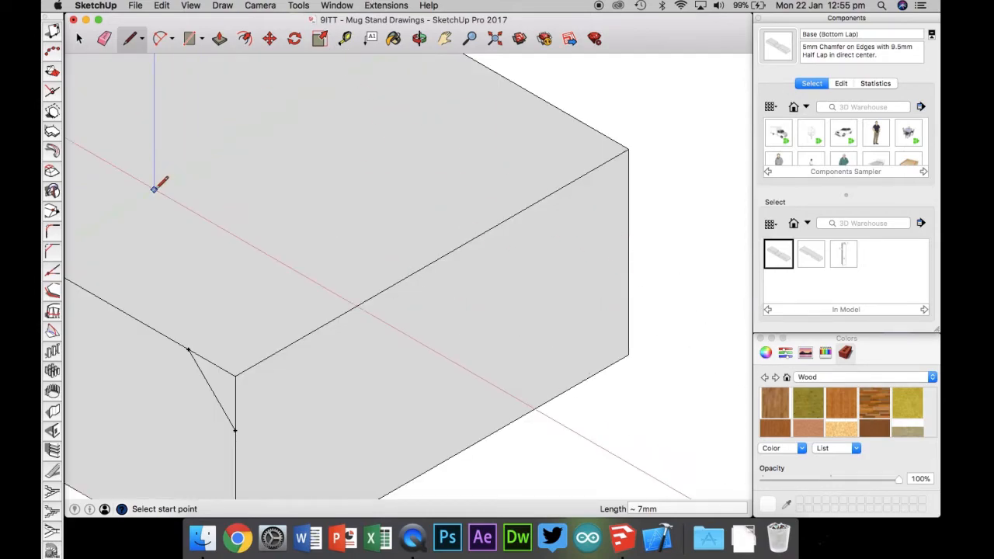
click(494, 39)
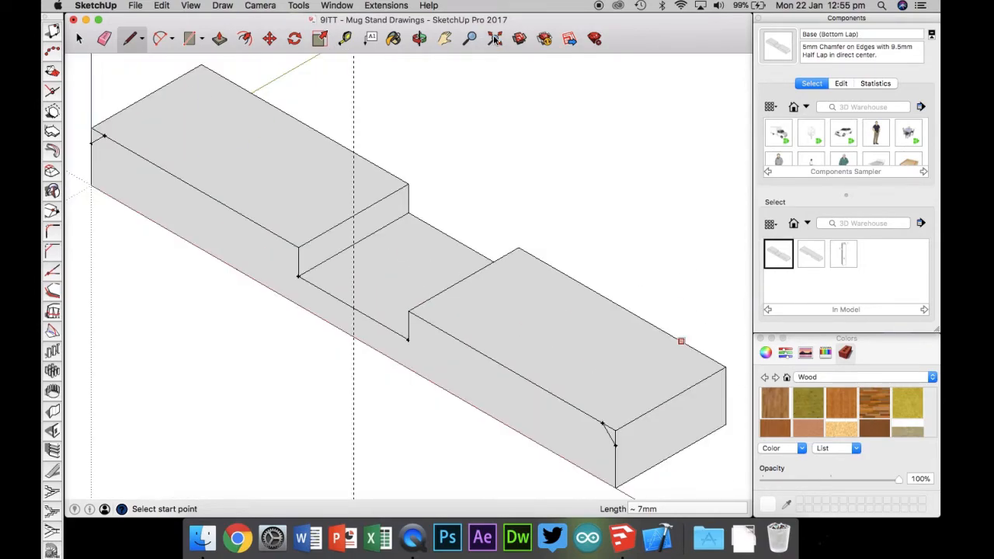
click(220, 39)
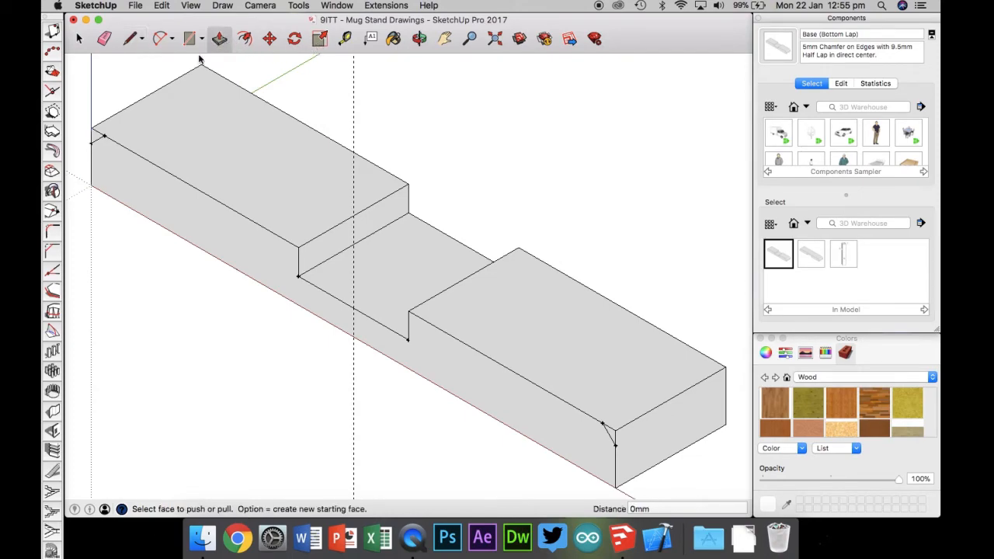
click(95, 140)
click(210, 72)
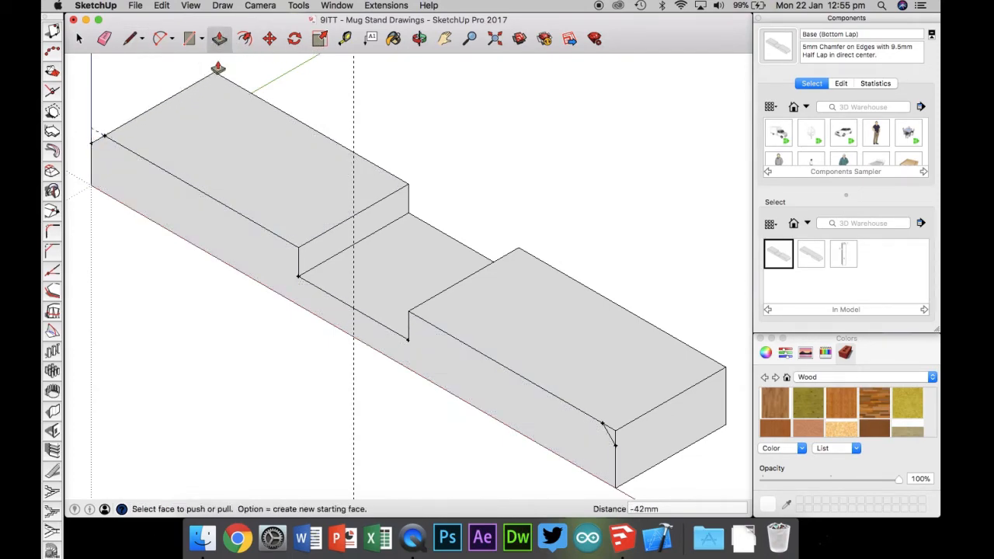
click(611, 437)
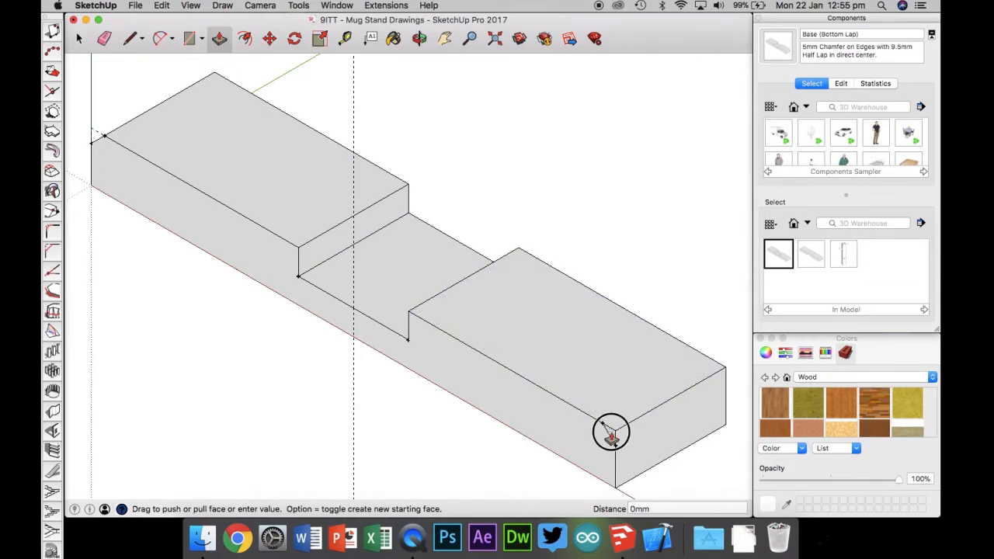
click(726, 374)
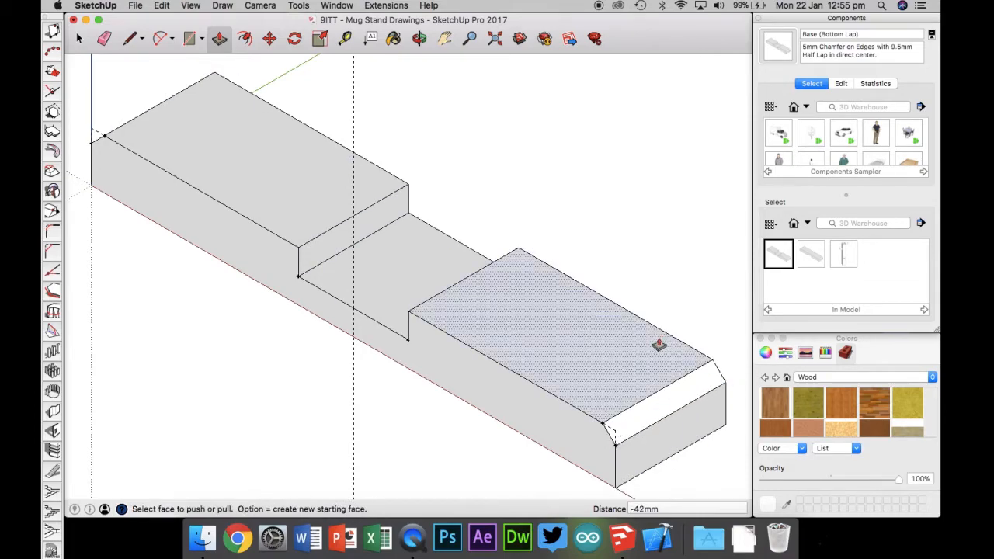
Step: Delete the leftover construction guides around the piece
click(419, 39)
drag(450, 220, 450, 162)
drag(137, 238, 180, 252)
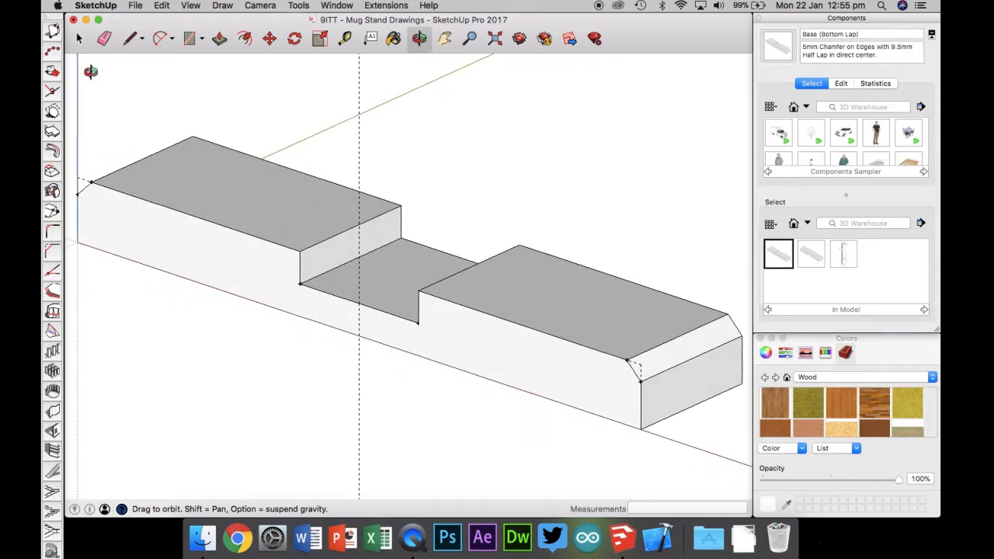
click(79, 38)
click(359, 116)
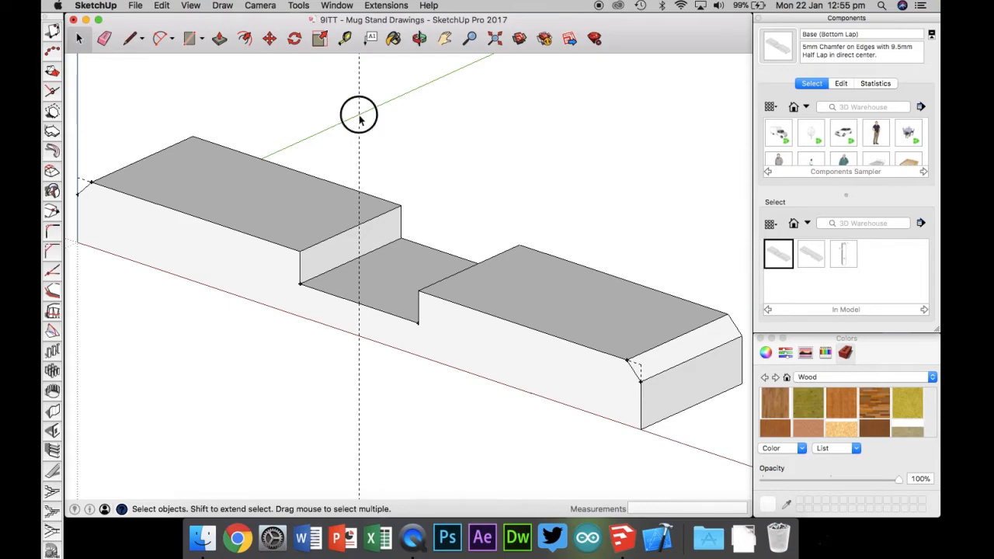
click(637, 365)
key(Delete)
Step: Try to delete a stray edge along the bottom front corner of the notch
click(299, 286)
click(305, 291)
click(84, 184)
click(299, 286)
scroll(302, 288, up, 5)
click(329, 292)
click(330, 292)
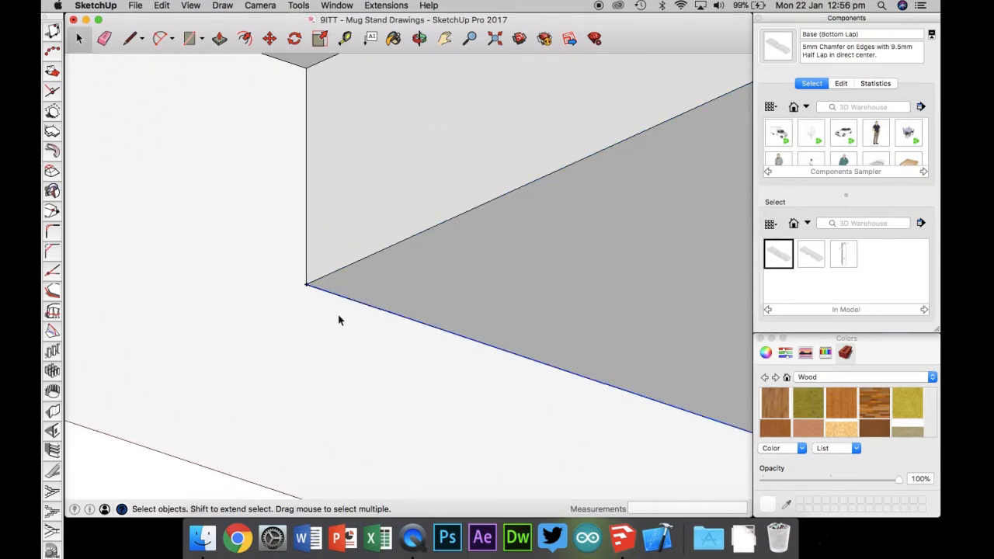
key(Delete)
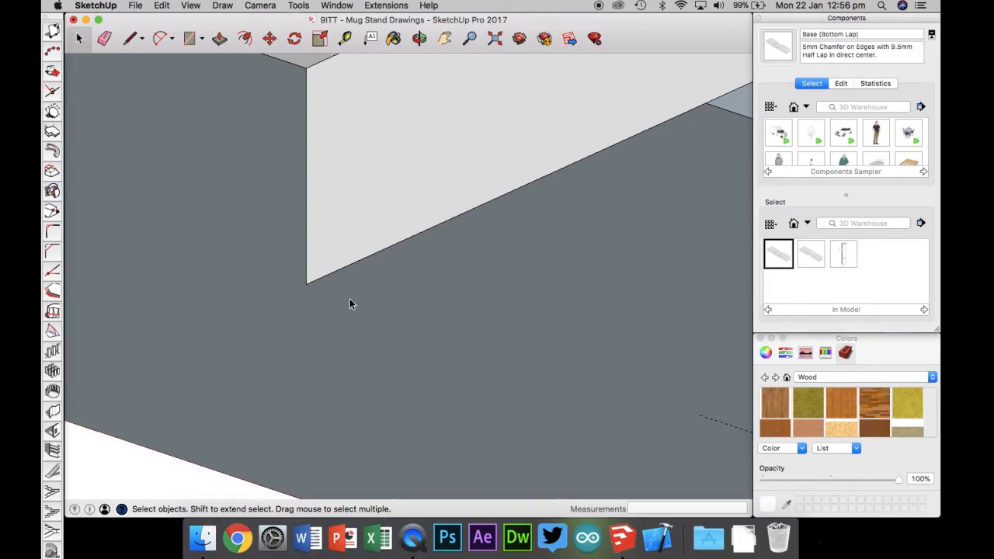
Step: Redraw the notch's bottom front edge to restore the missing face
scroll(349, 303, down, 5)
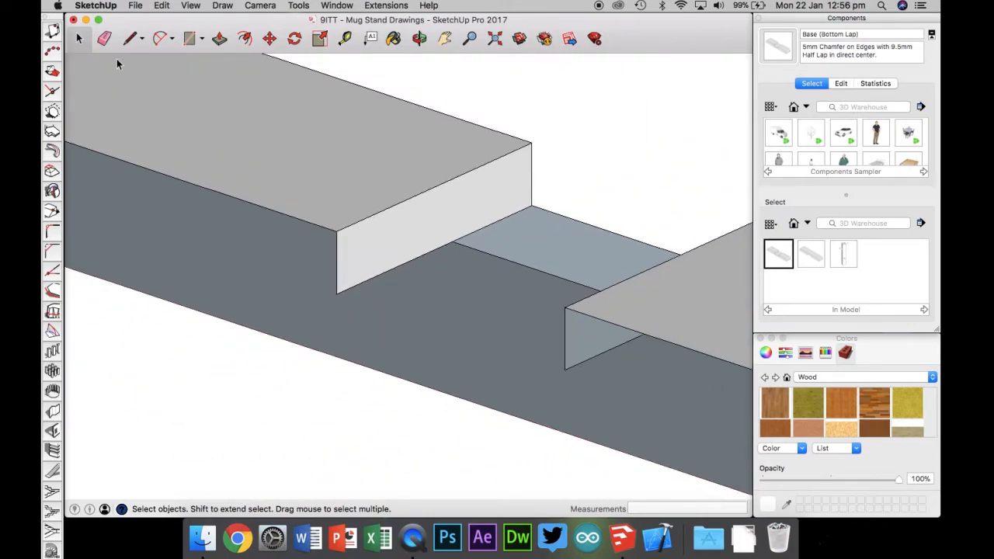
click(132, 41)
click(337, 293)
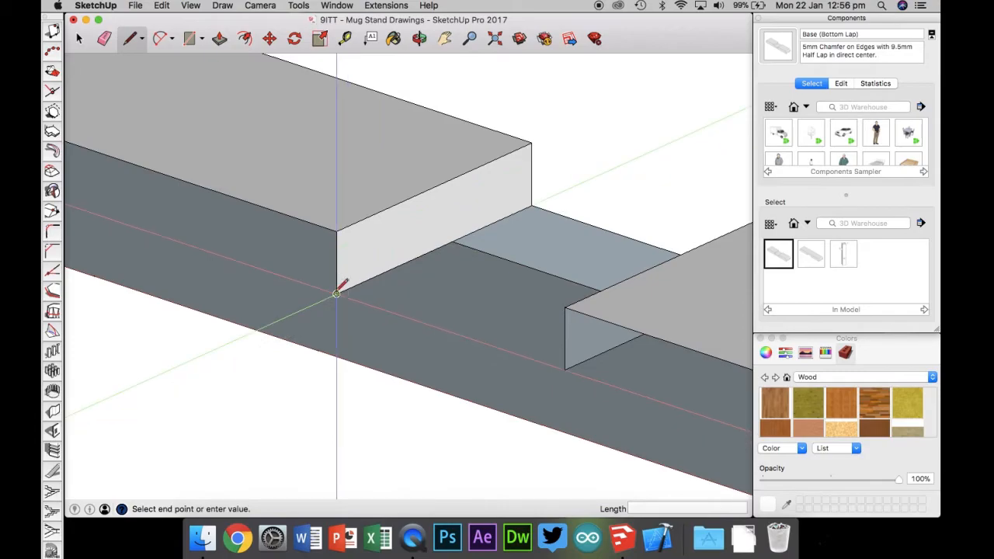
click(565, 369)
click(78, 40)
Step: Make the whole piece a component named Part C with the description Radiata Pine, 42mm x 19mm
scroll(197, 136, down, 5)
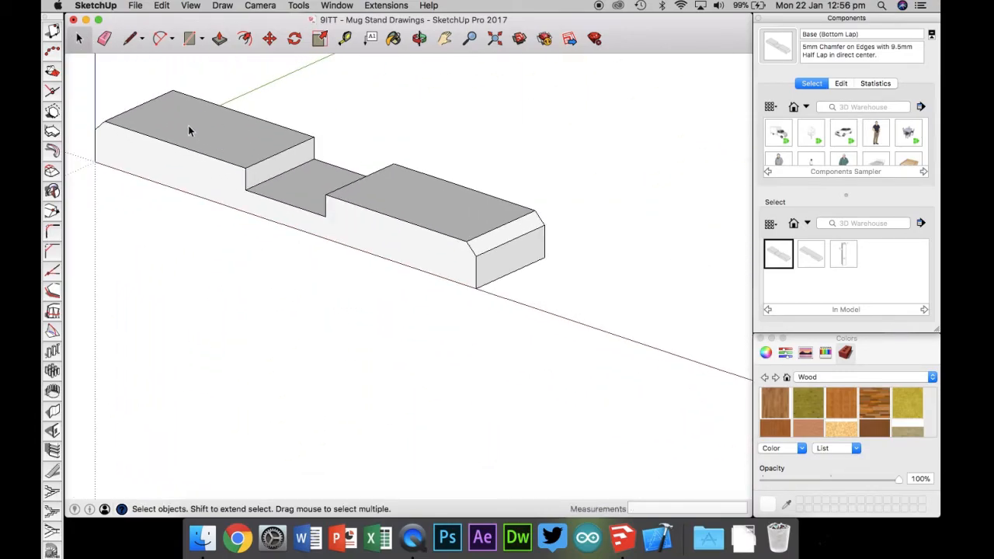
scroll(79, 64, up, 2)
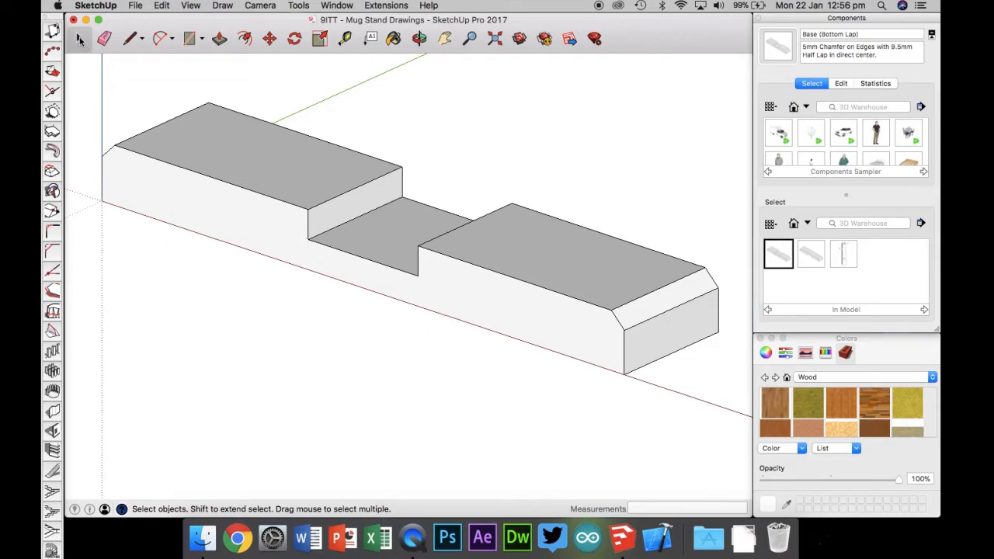
drag(77, 71, 740, 404)
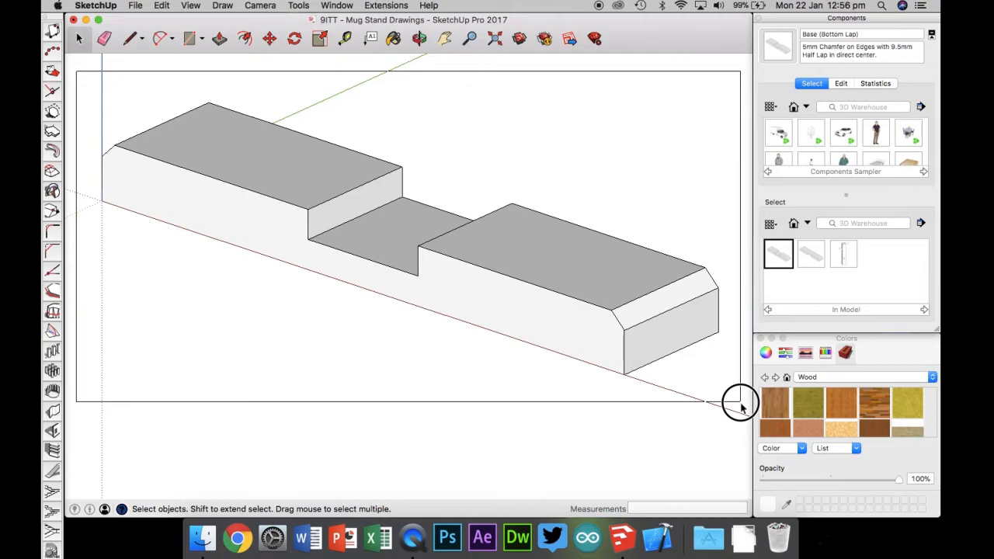
drag(741, 407, 741, 409)
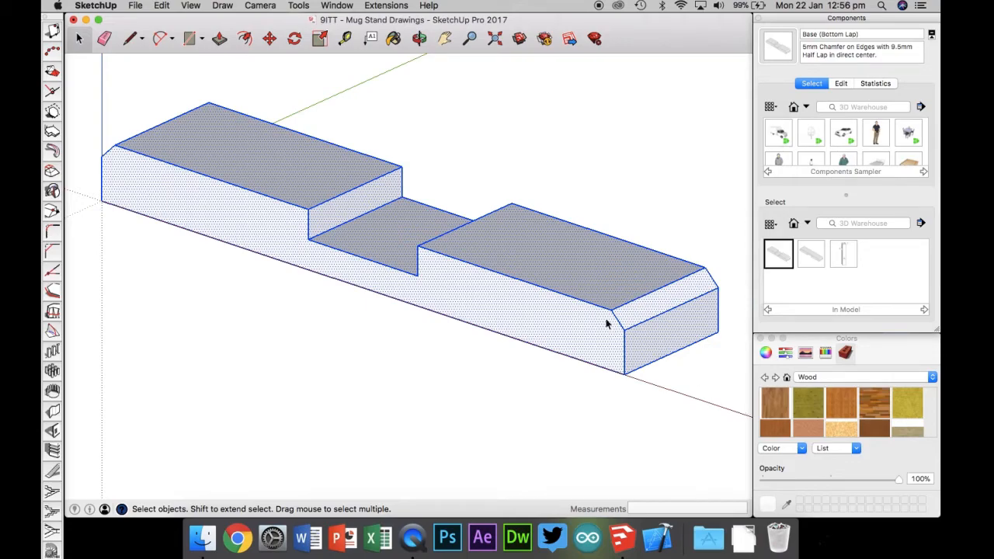
right_click(504, 258)
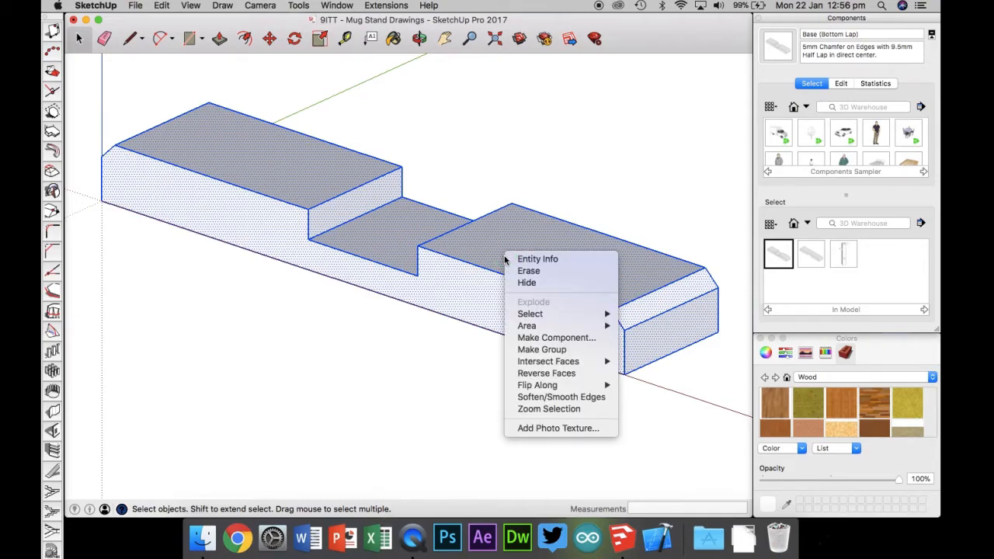
click(520, 339)
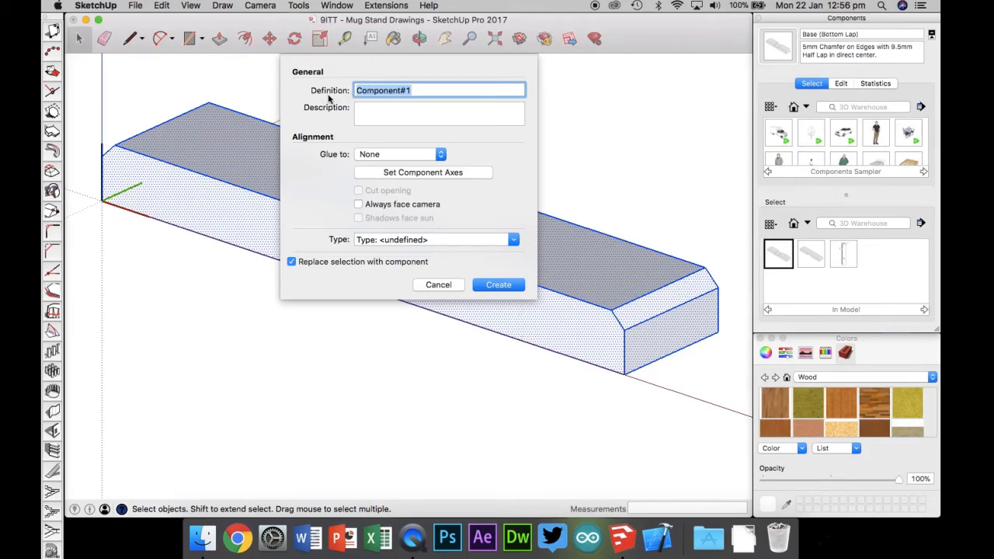
text(Part C)
click(379, 106)
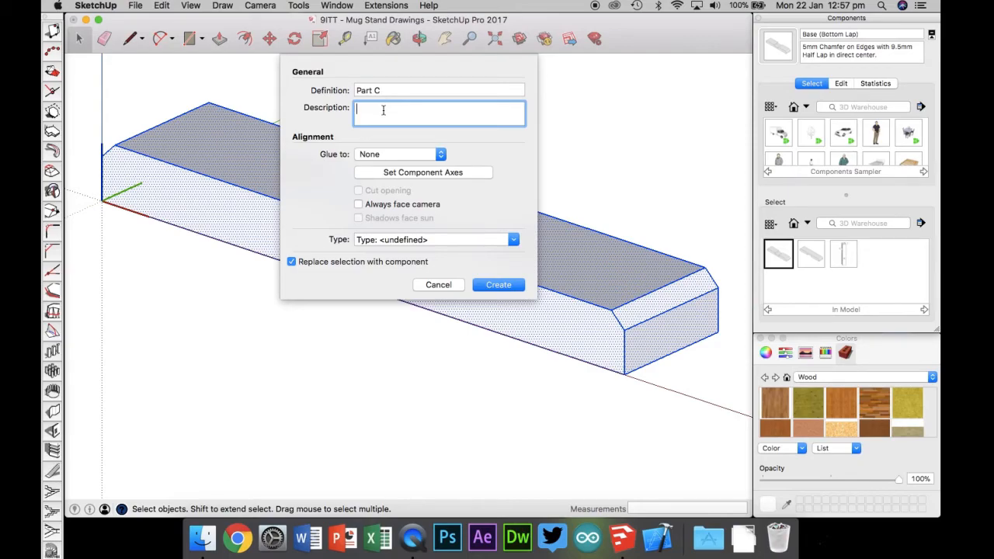
text(Radiata Pine, 42mm x 19mm)
click(499, 289)
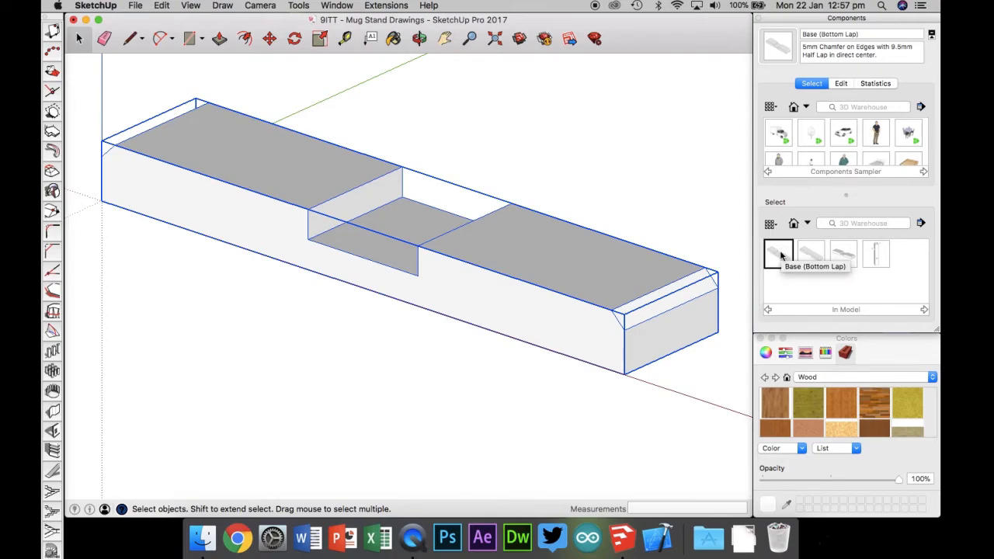
click(844, 257)
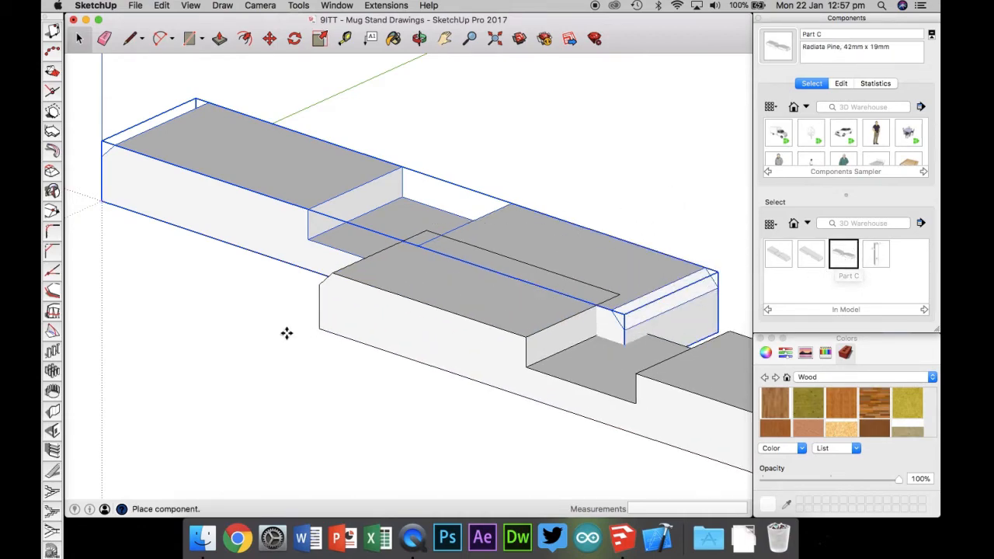
click(77, 319)
key(super+z)
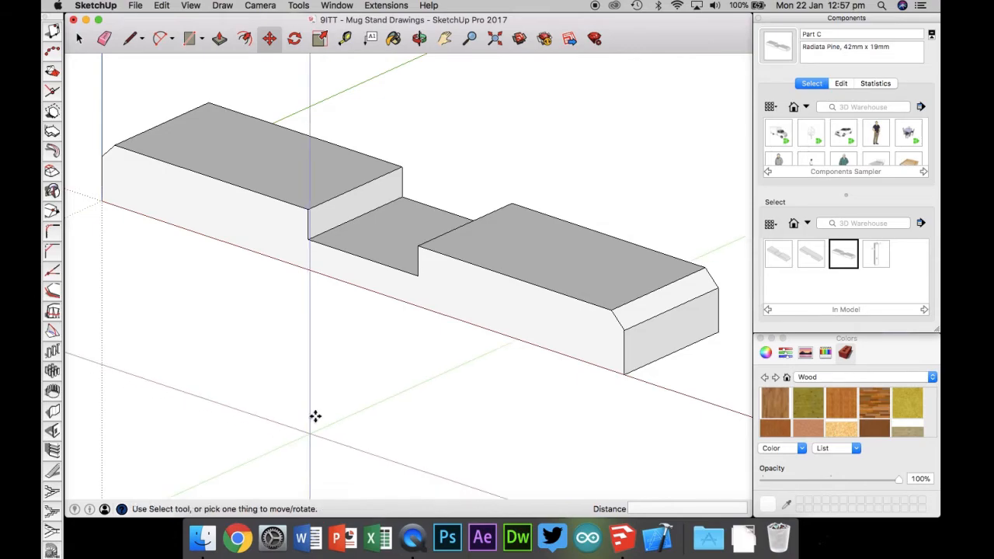
Step: Try several textures from the Wood materials library on the piece with the Paint Bucket
click(393, 39)
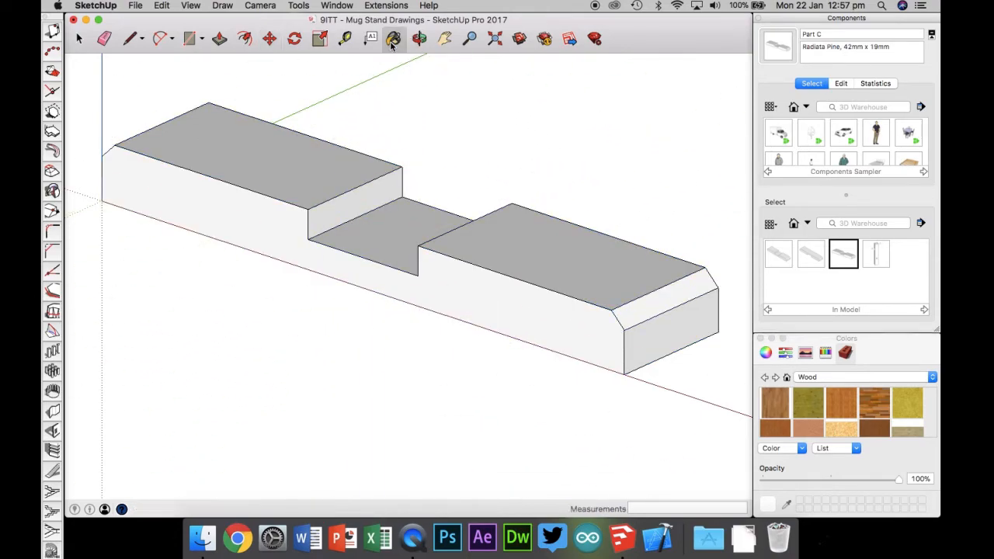
click(820, 380)
click(839, 380)
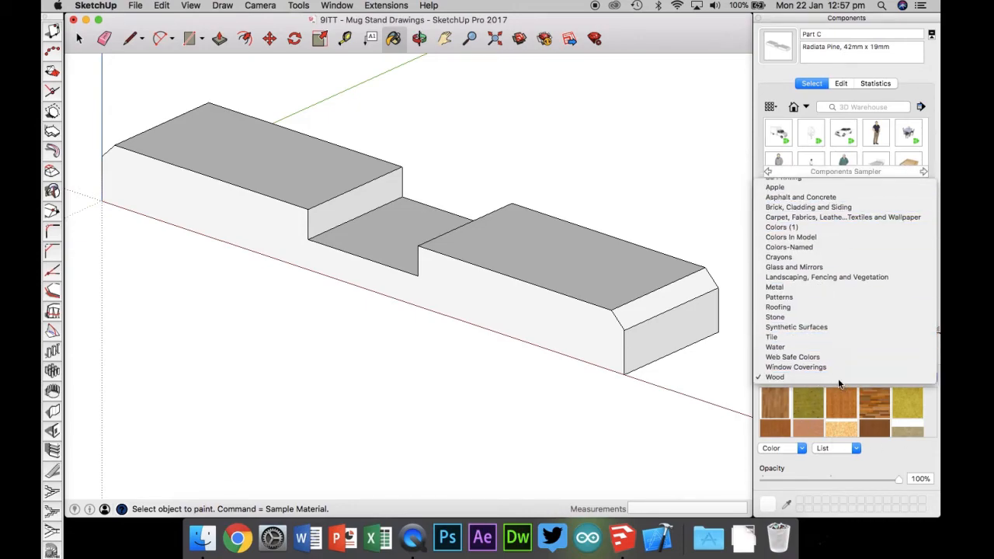
scroll(794, 410, down, 3)
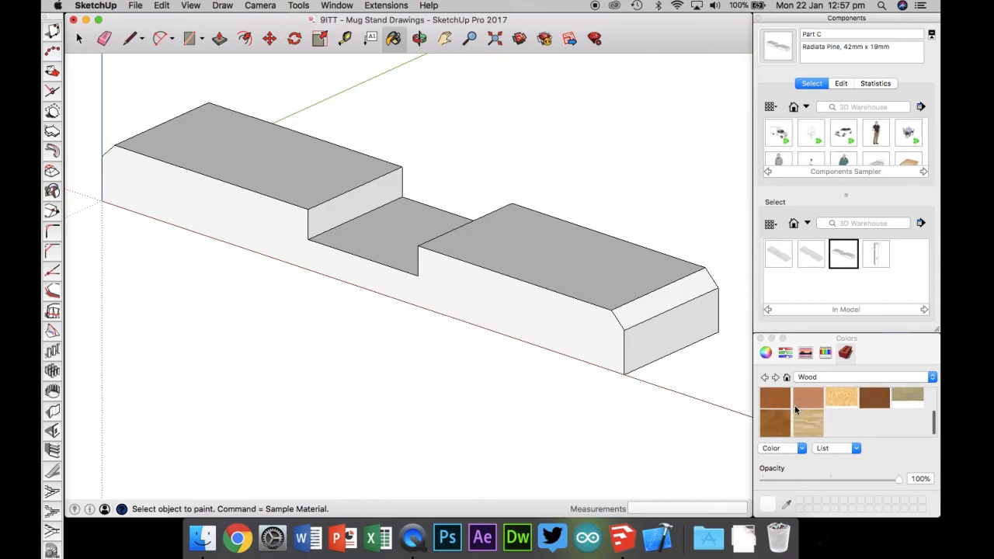
scroll(804, 432, up, 3)
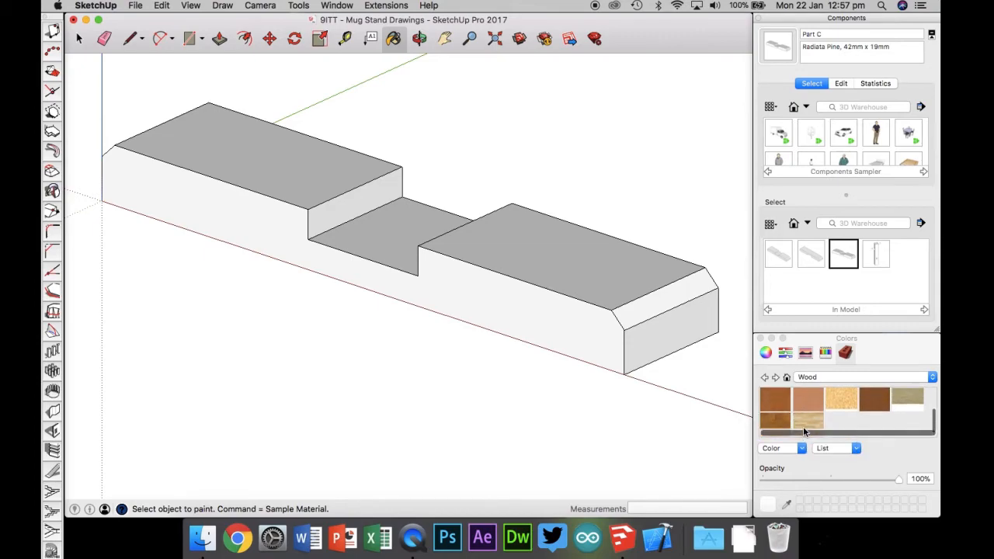
click(763, 404)
click(593, 330)
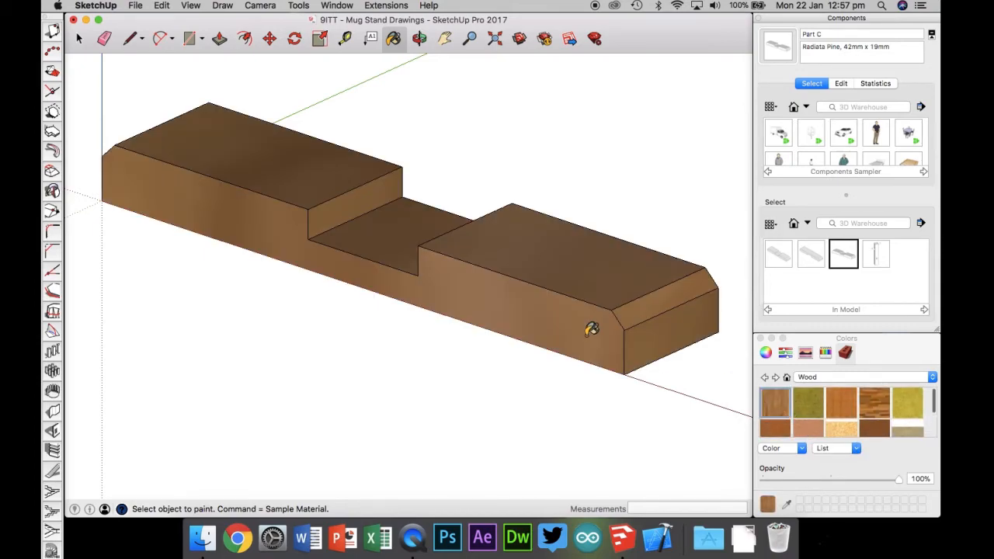
click(634, 309)
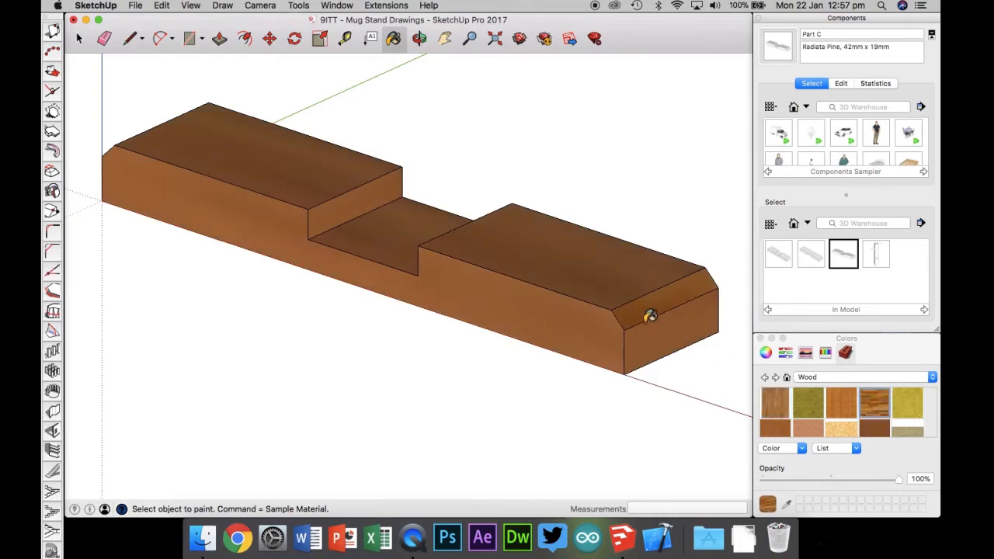
click(842, 423)
click(672, 334)
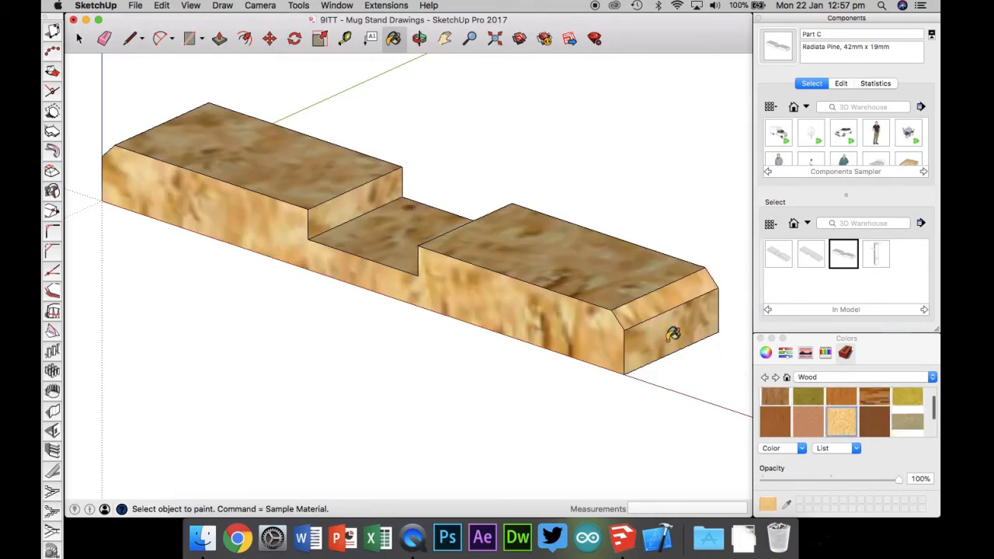
scroll(847, 411, down, 3)
click(808, 422)
click(638, 315)
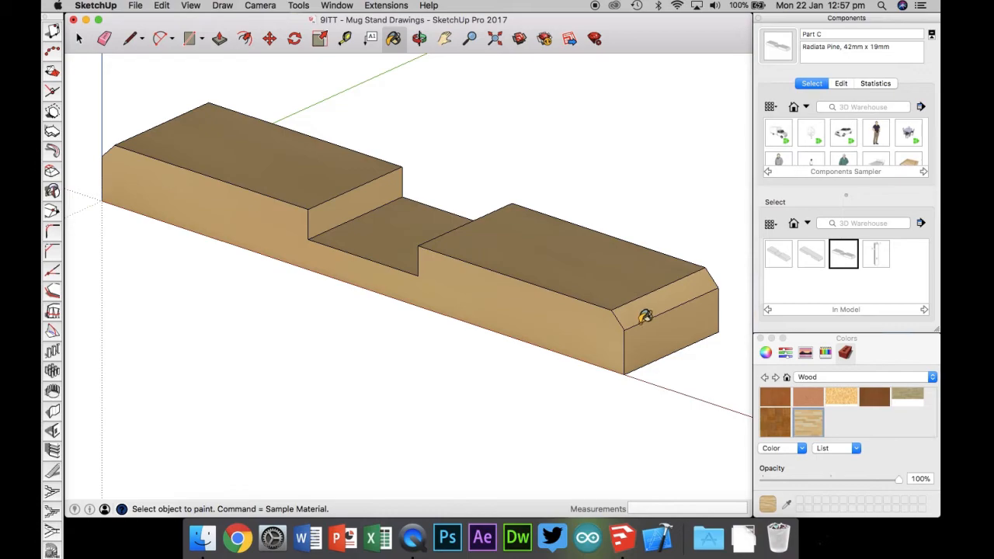
click(777, 425)
click(632, 322)
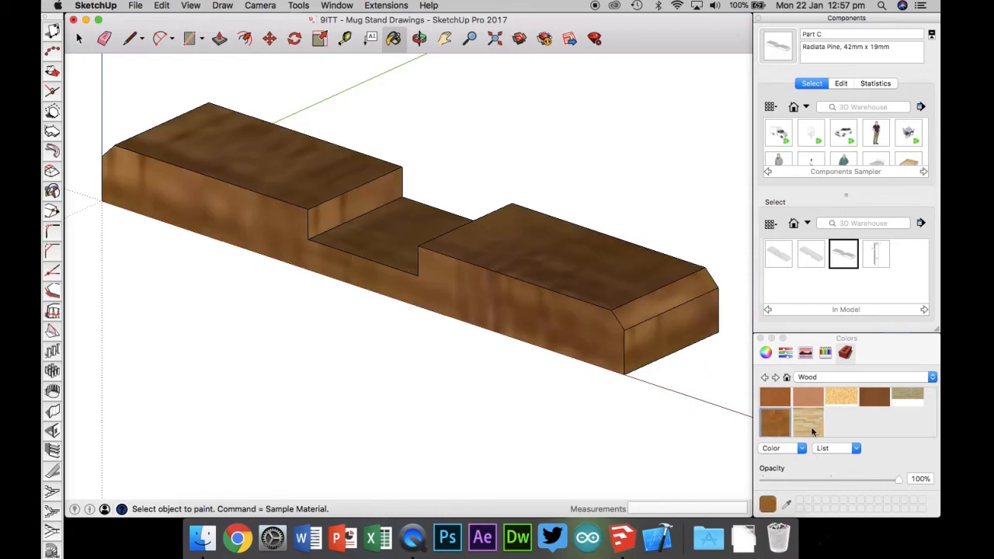
scroll(793, 424, down, 2)
click(917, 419)
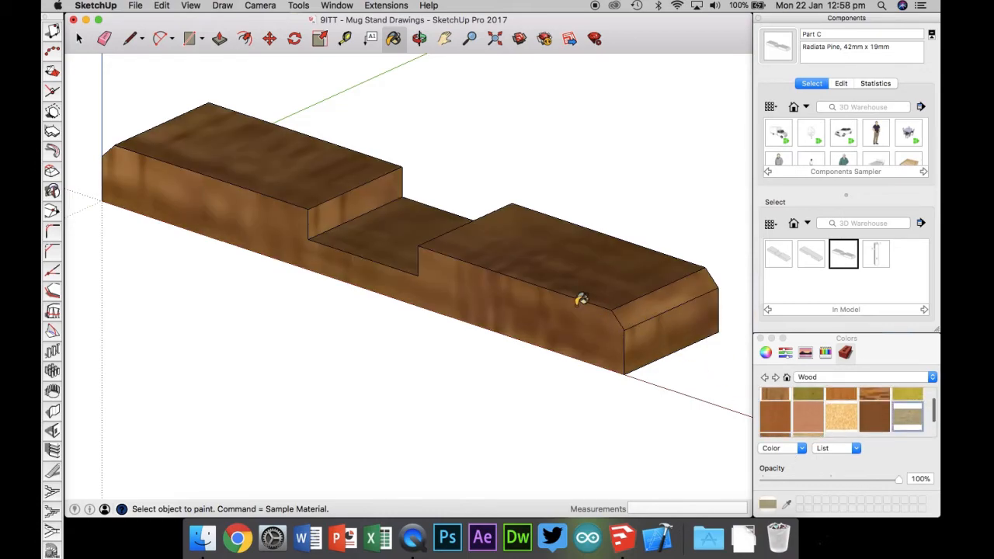
click(582, 296)
scroll(816, 422, up, 2)
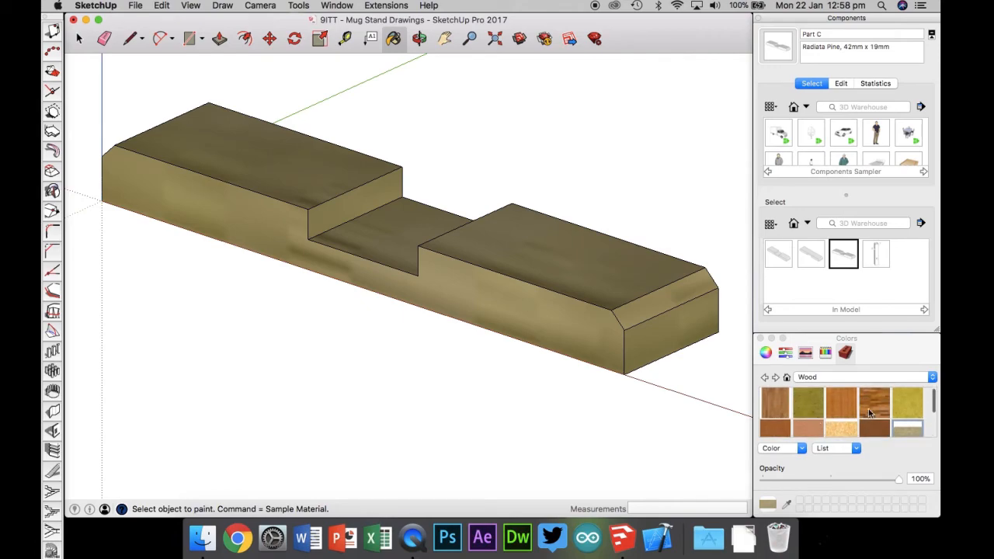
click(841, 402)
click(602, 292)
click(874, 402)
click(679, 334)
click(775, 404)
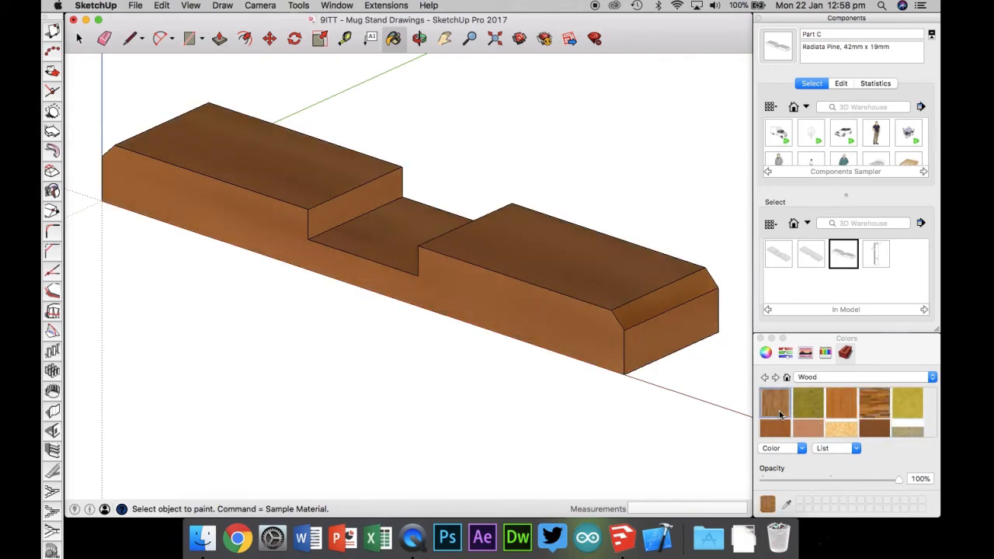
scroll(775, 412, down, 1)
click(646, 345)
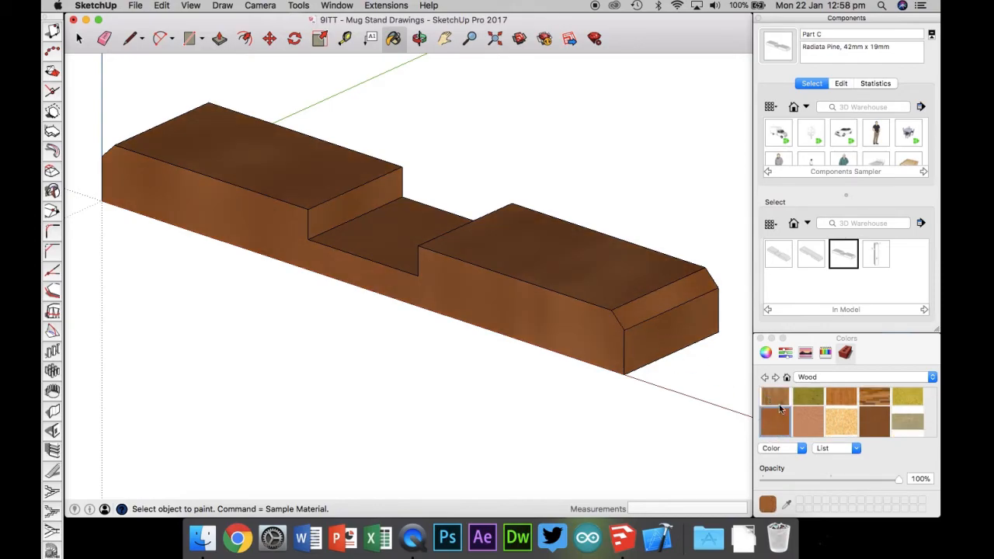
click(774, 400)
click(572, 313)
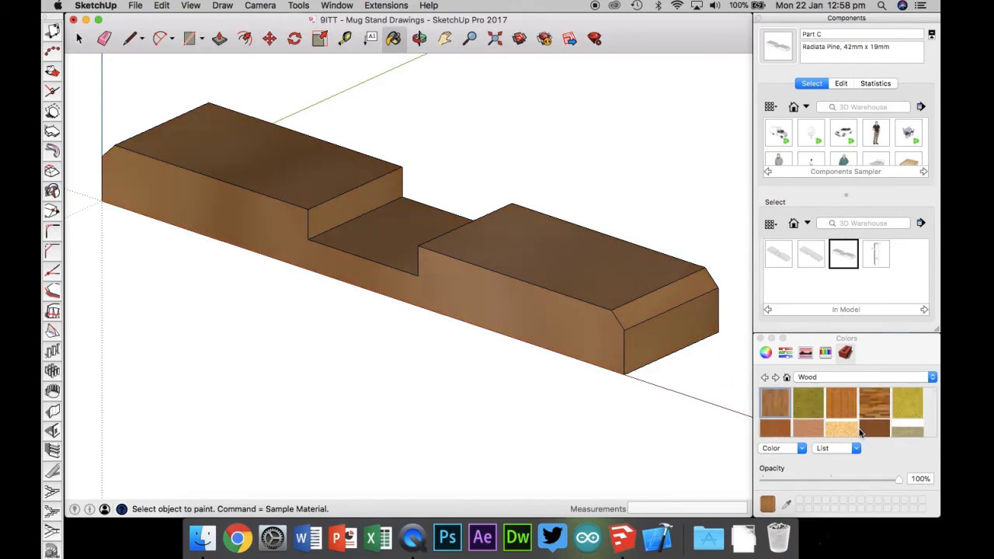
Step: Paint the piece with the light pine texture from the Wood library
scroll(828, 432, down, 3)
click(824, 423)
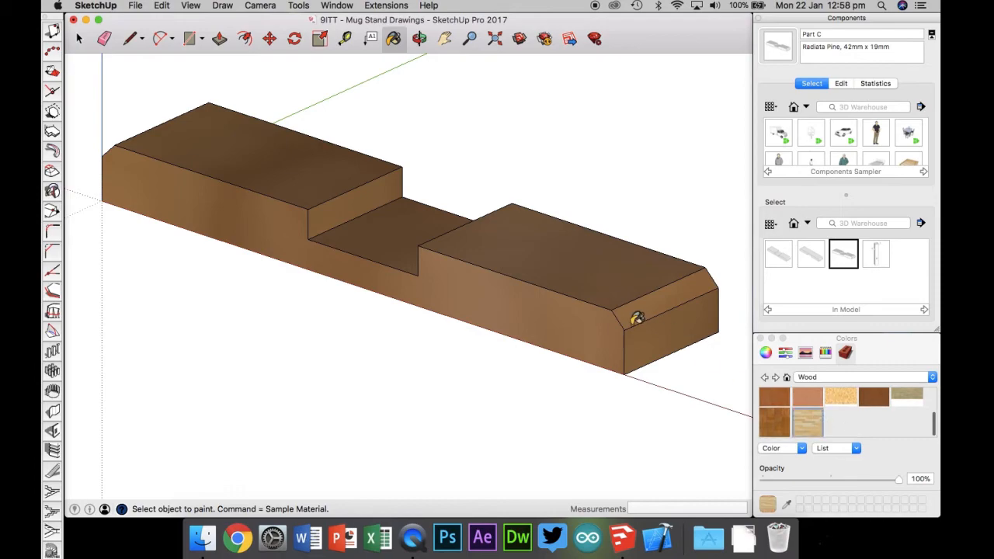
click(637, 318)
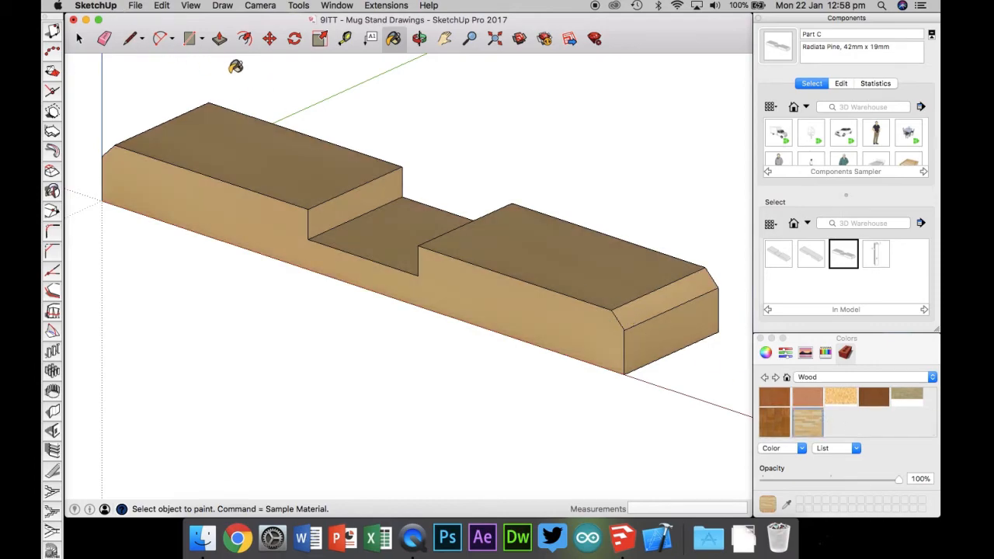
click(135, 5)
click(161, 87)
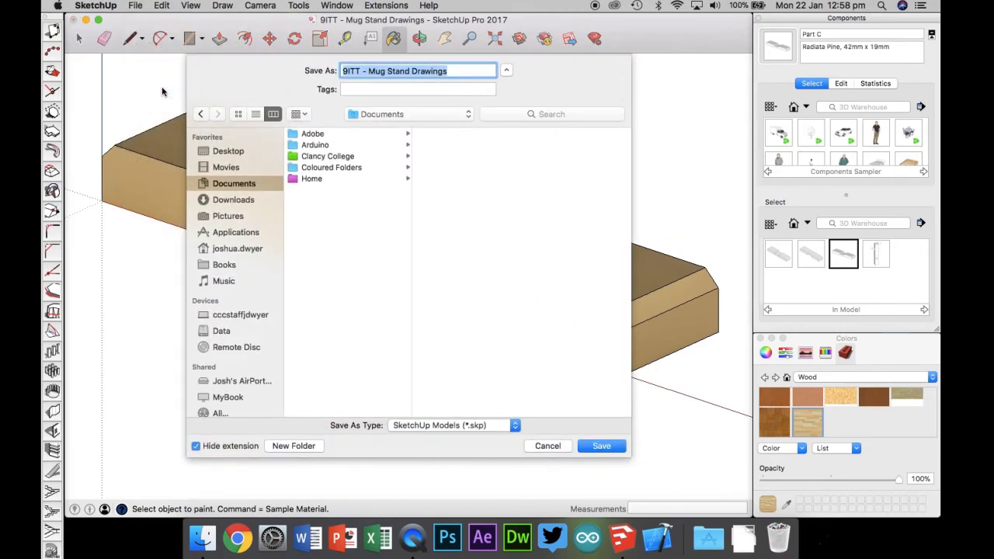
text(Part C)
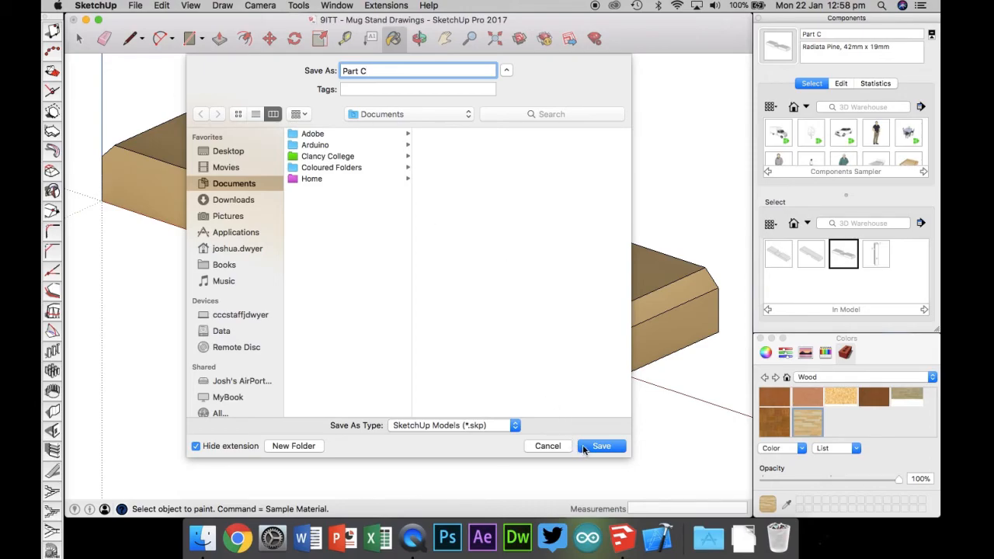
click(547, 446)
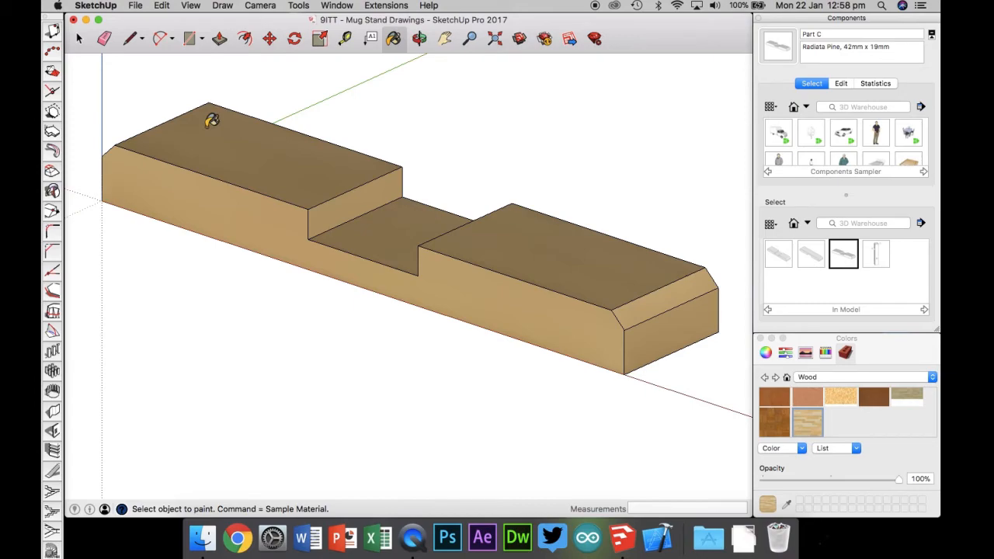
Step: Place a copy of the Base (Top Lap) component in front of Part C
key(space)
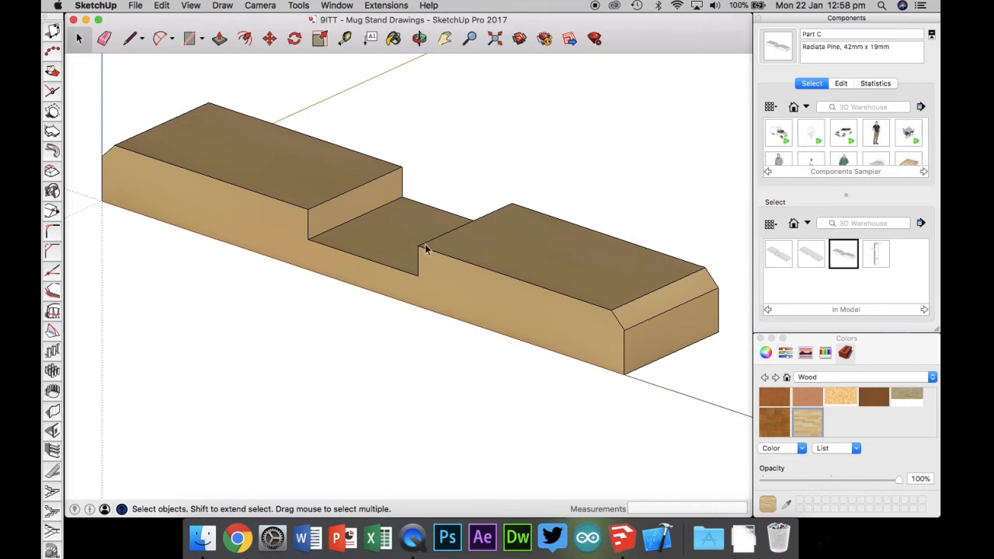
click(811, 254)
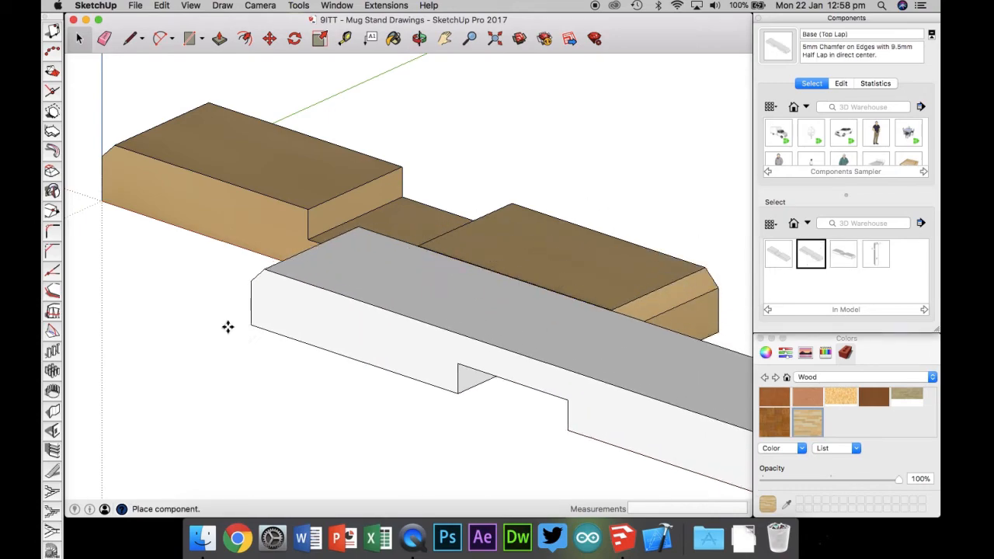
click(97, 354)
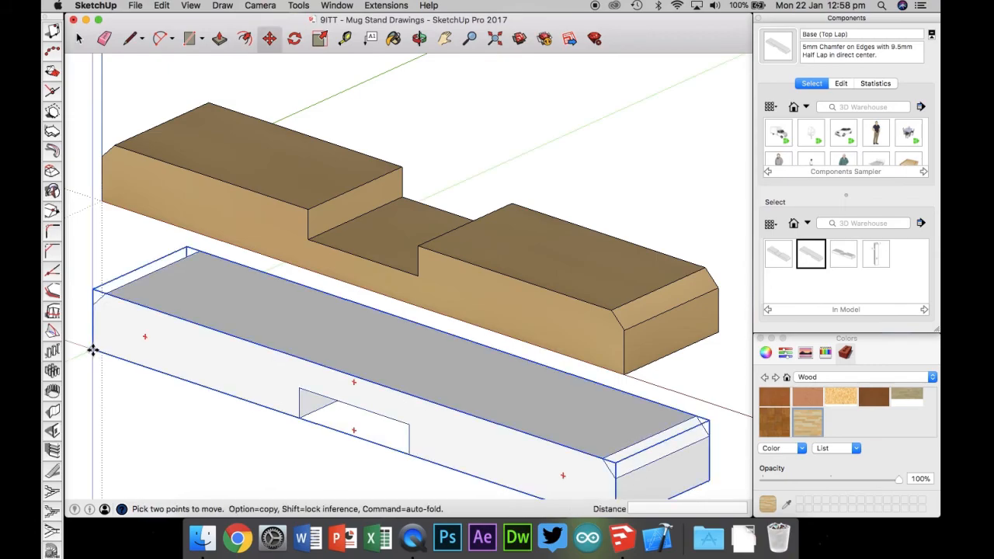
scroll(477, 127, down, 2)
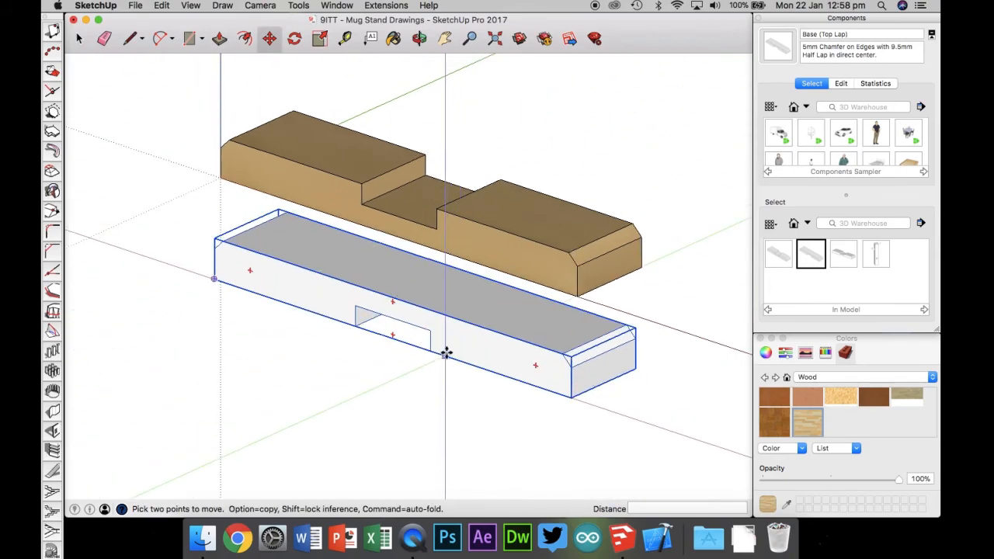
click(376, 398)
click(284, 364)
key(space)
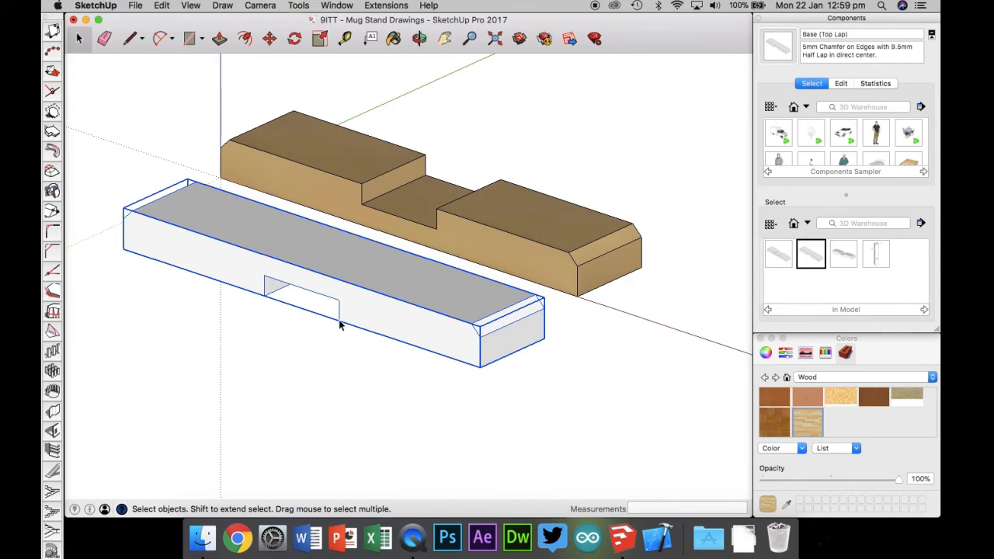
Step: Select the placed Top Lap piece and open its context options
drag(87, 170, 560, 427)
right_click(432, 313)
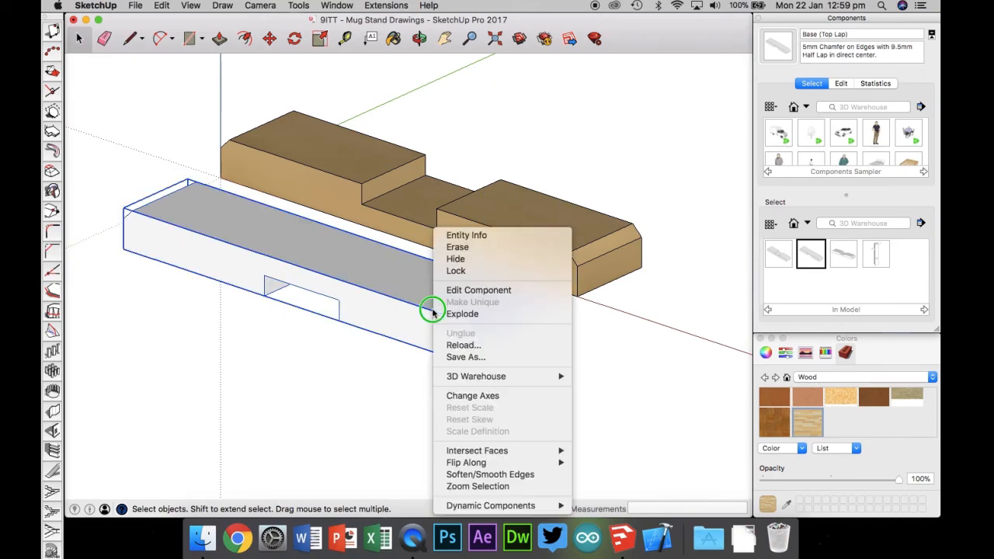
click(688, 339)
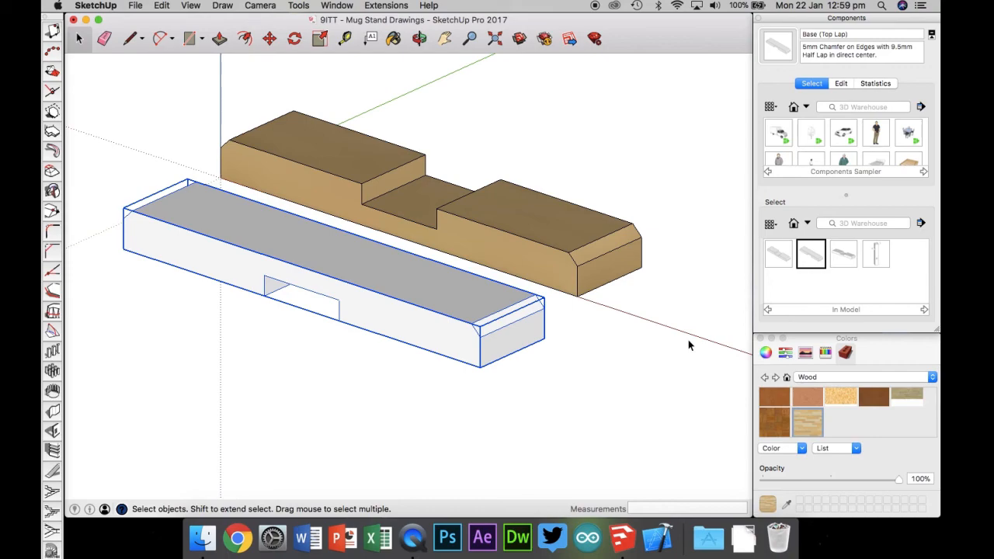